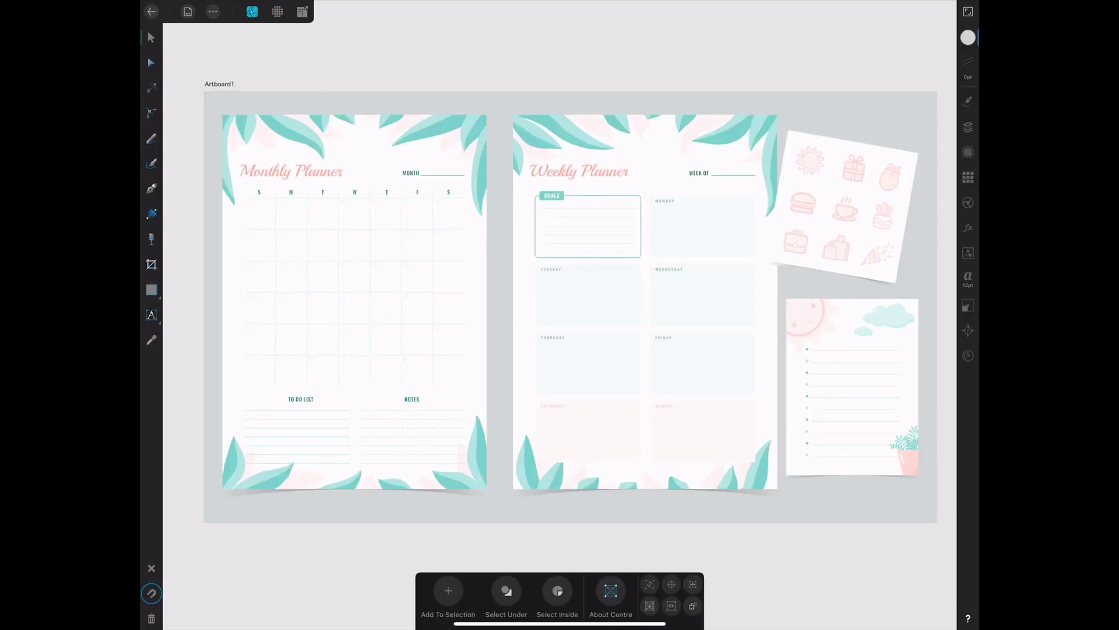
# - Copy the whole planner artwork Group layer from the Planners Template document
pyautogui.click(968, 127)
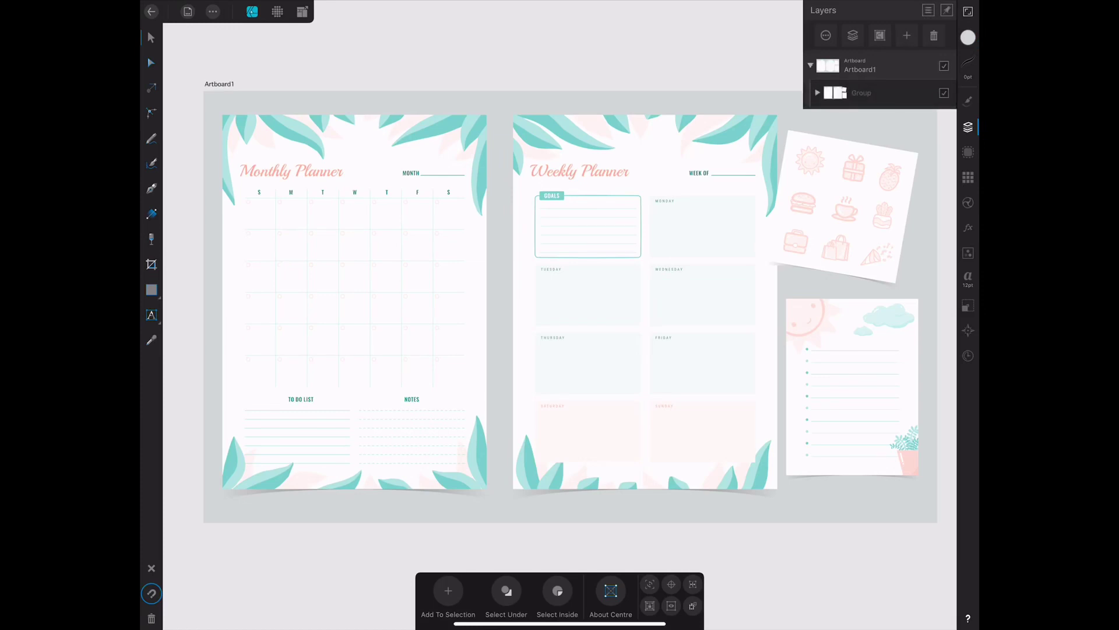
pyautogui.click(818, 93)
pyautogui.click(869, 93)
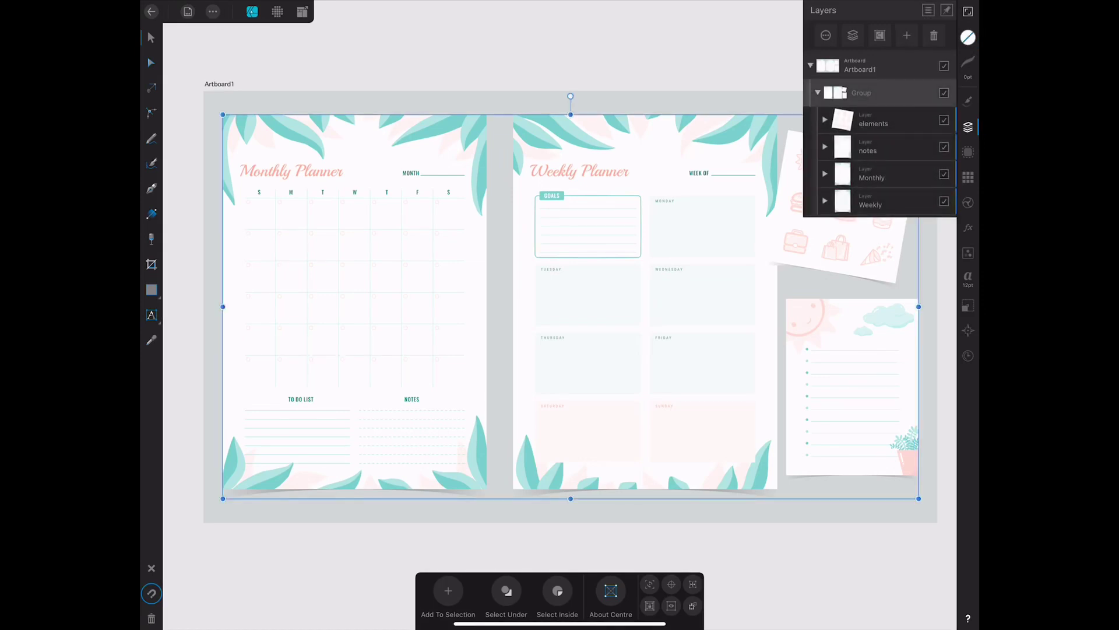
pyautogui.click(213, 12)
pyautogui.click(266, 94)
# - Return to the gallery and start a new document of type Web
pyautogui.click(151, 12)
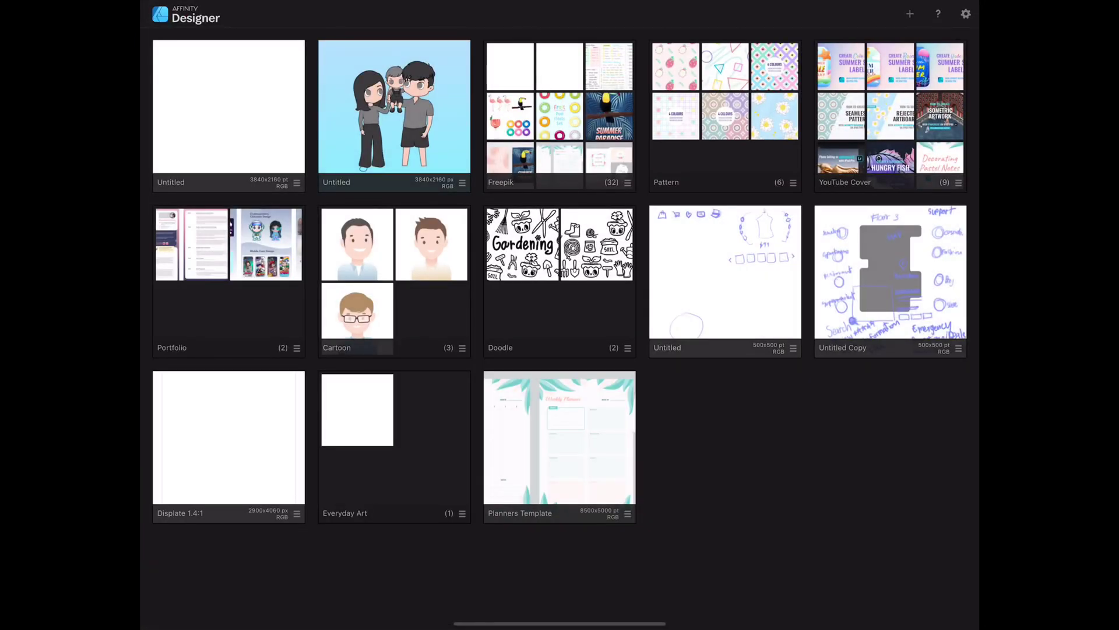
pyautogui.click(910, 13)
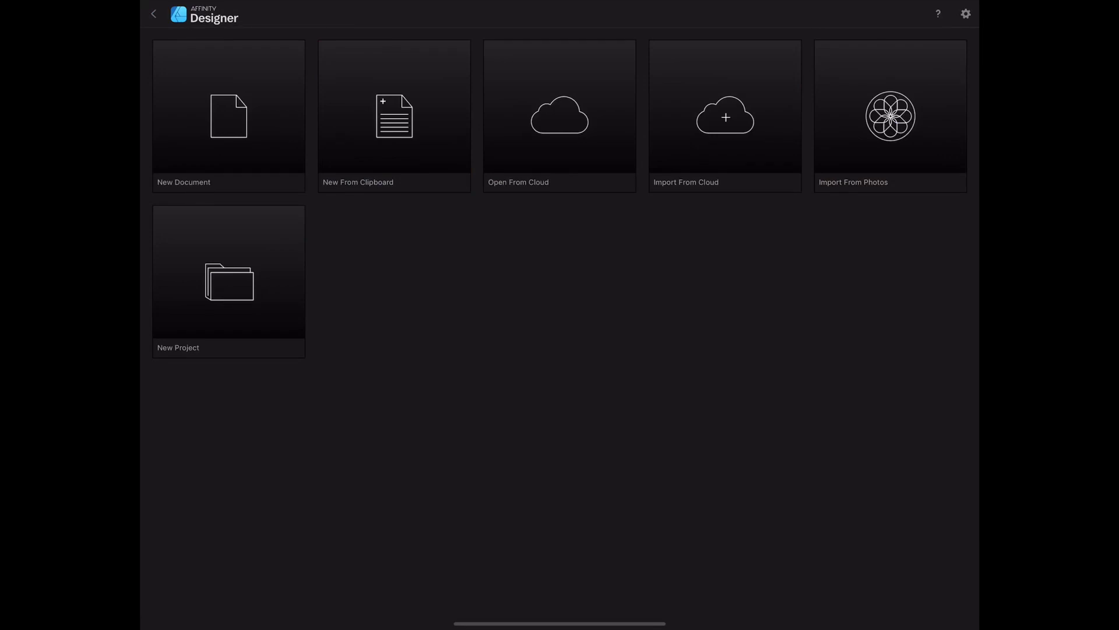
pyautogui.click(228, 117)
pyautogui.click(458, 211)
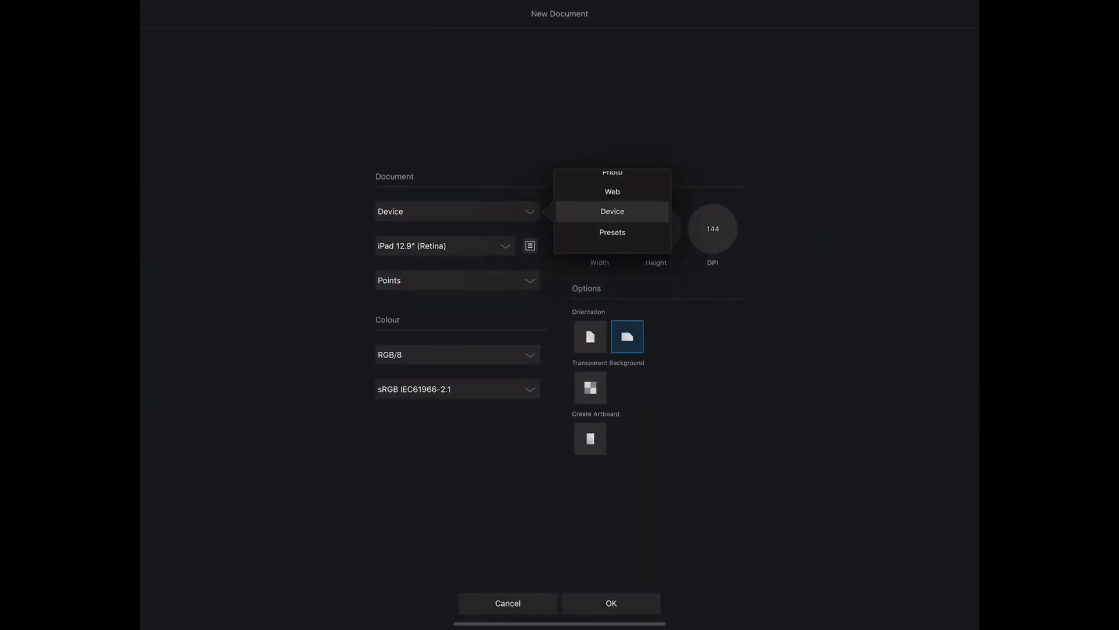
pyautogui.click(612, 191)
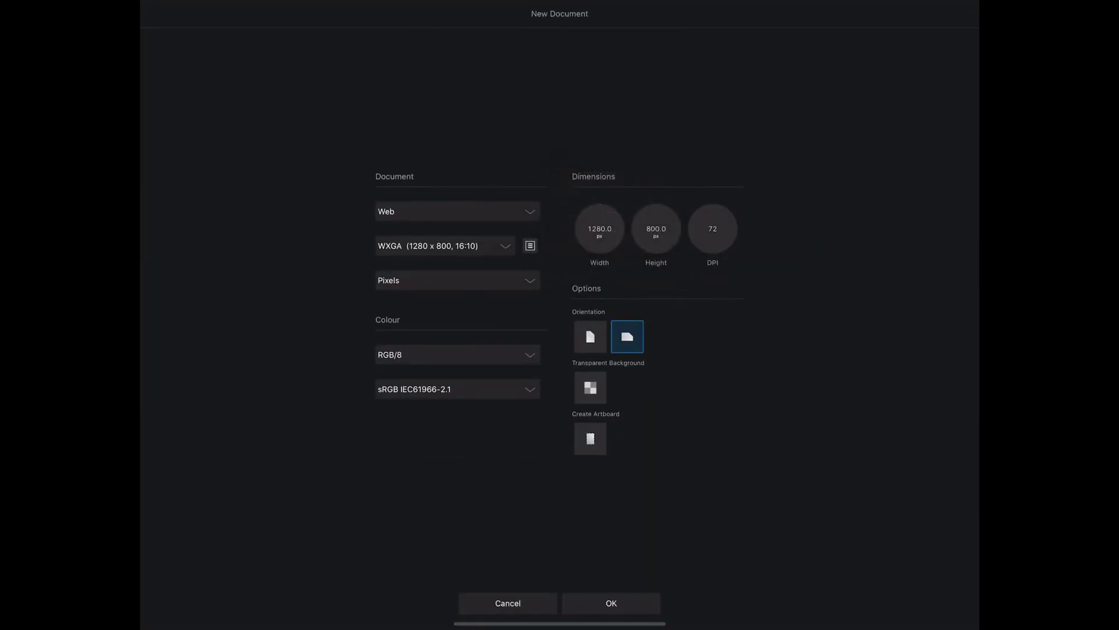
# - Set the new document's units to points and its width to 3400 pt
pyautogui.click(458, 280)
pyautogui.click(600, 300)
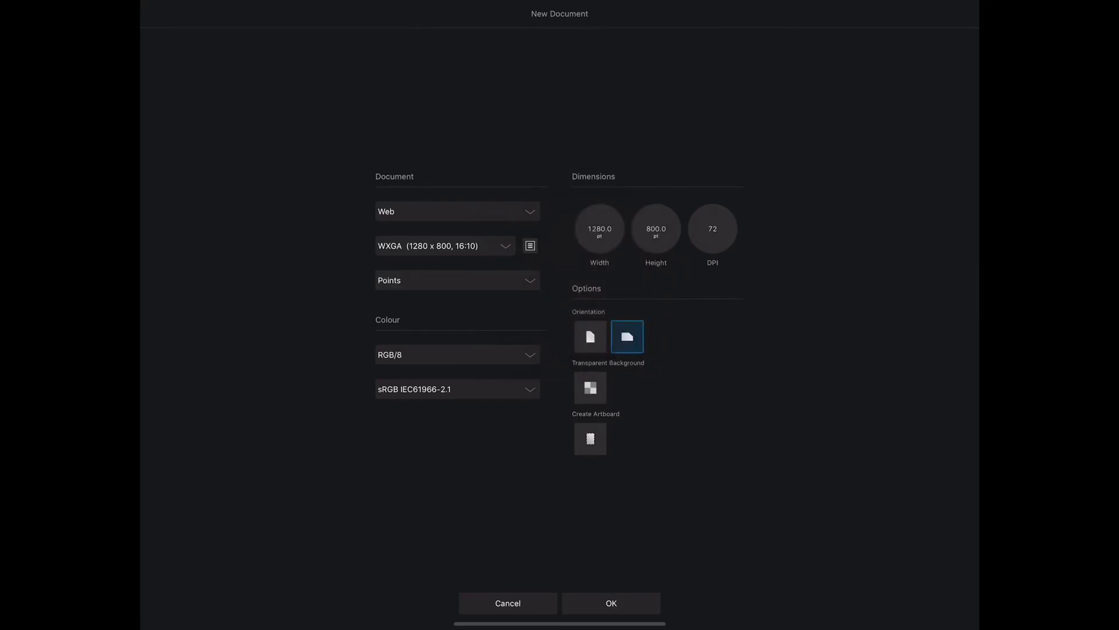
pyautogui.click(600, 228)
pyautogui.click(711, 263)
pyautogui.click(657, 236)
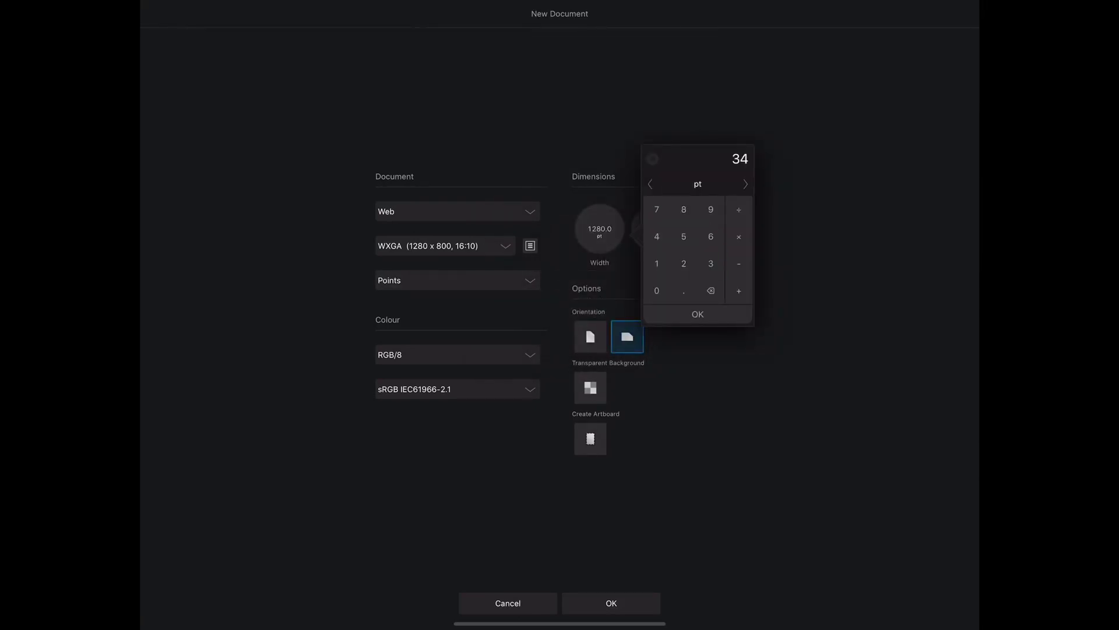
pyautogui.click(657, 291)
pyautogui.click(697, 314)
# - Set the height to 2000 pt, enable Create Artboard and create the document
pyautogui.click(656, 229)
pyautogui.click(740, 263)
pyautogui.click(713, 291)
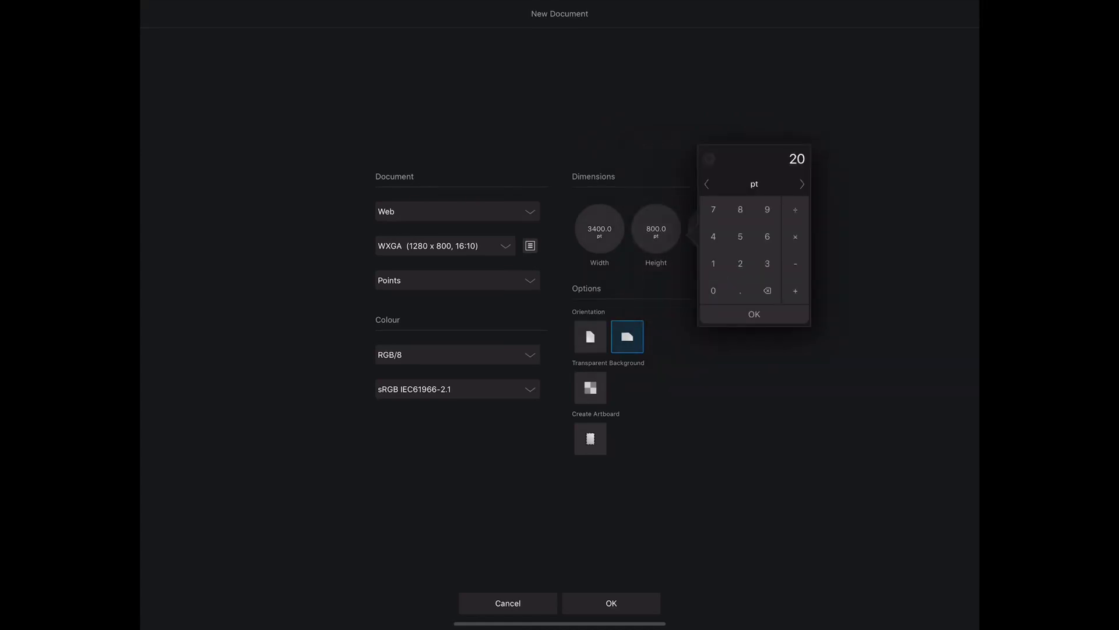
pyautogui.click(754, 314)
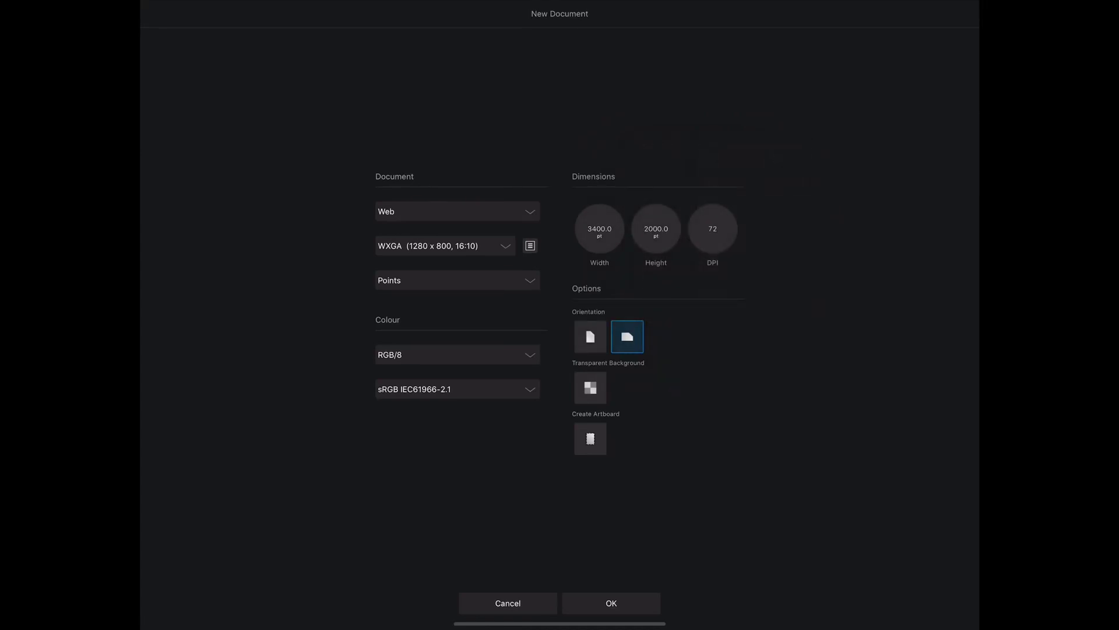
pyautogui.click(590, 438)
pyautogui.click(611, 603)
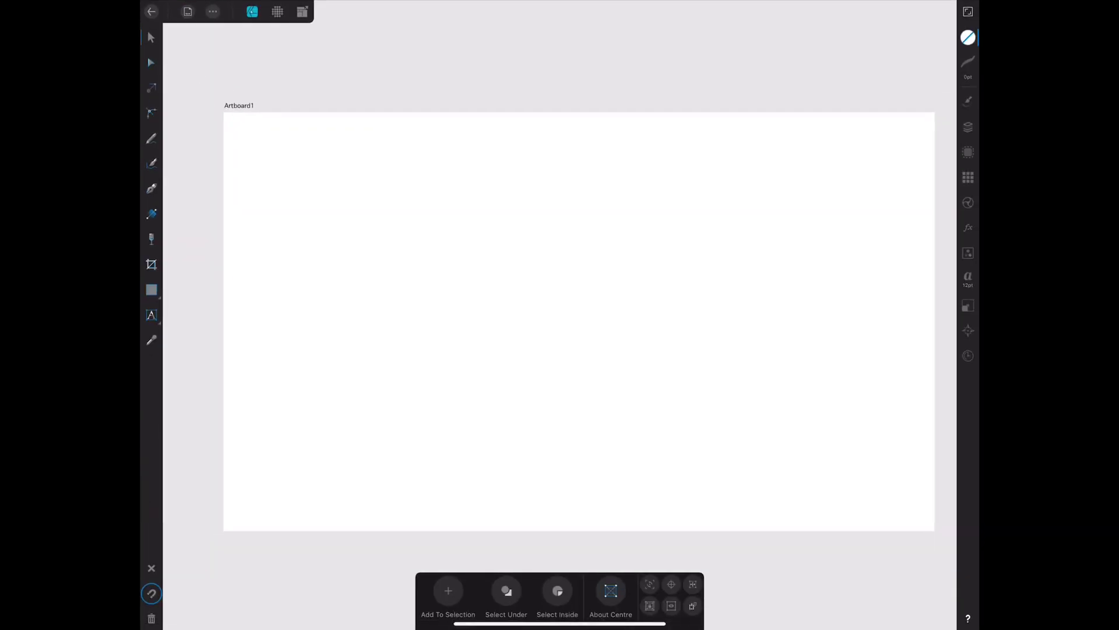
# - Paste the planner artwork onto Artboard1 and resize it to nearly fill the artboard
pyautogui.click(699, 300)
pyautogui.click(760, 274)
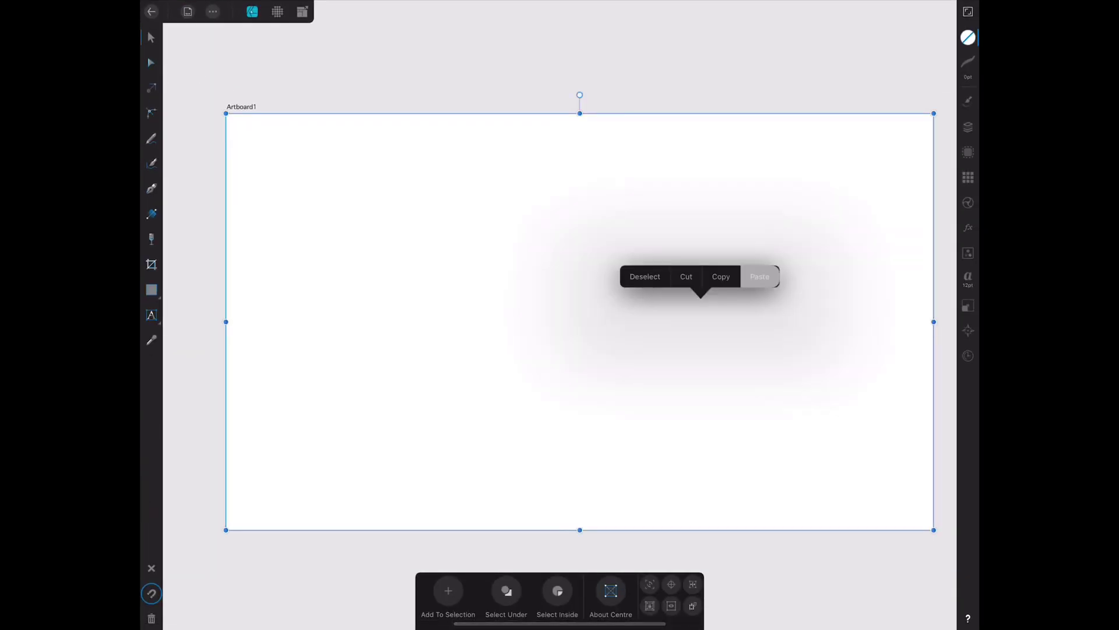
pyautogui.scroll(-5, 560, 315)
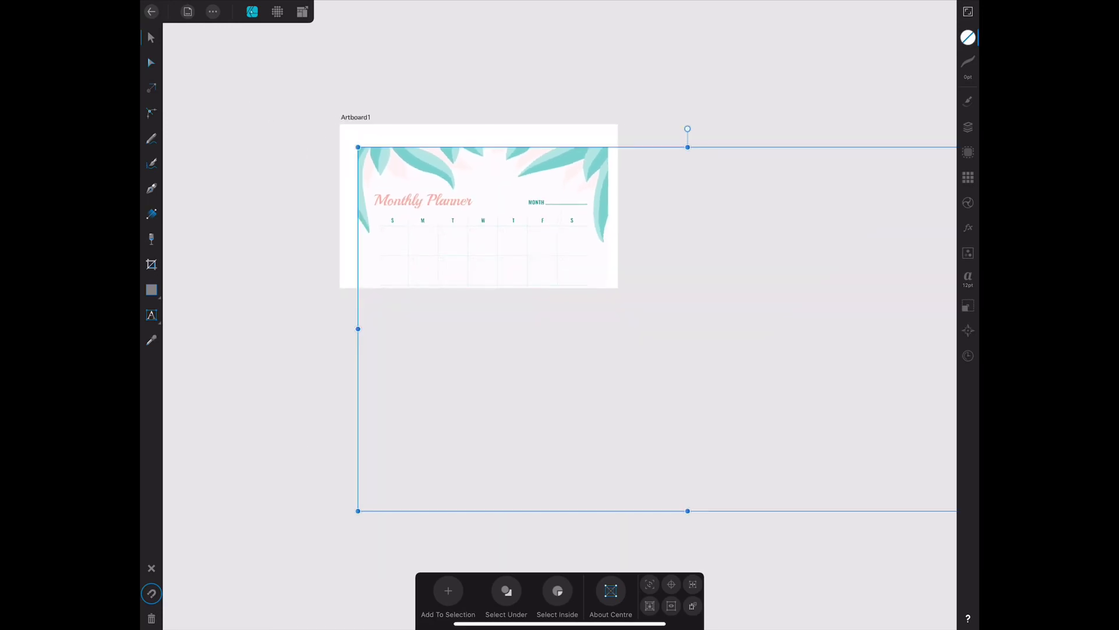
pyautogui.scroll(1, 560, 315)
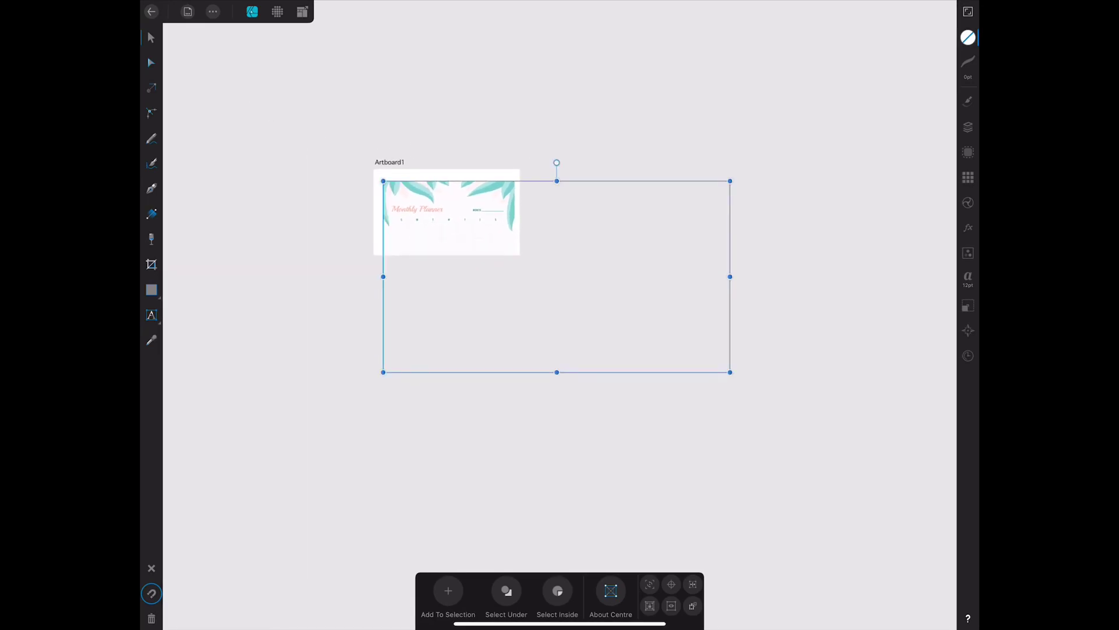
pyautogui.moveTo(729, 372); pyautogui.dragTo(497, 245)
pyautogui.scroll(2, 465, 256)
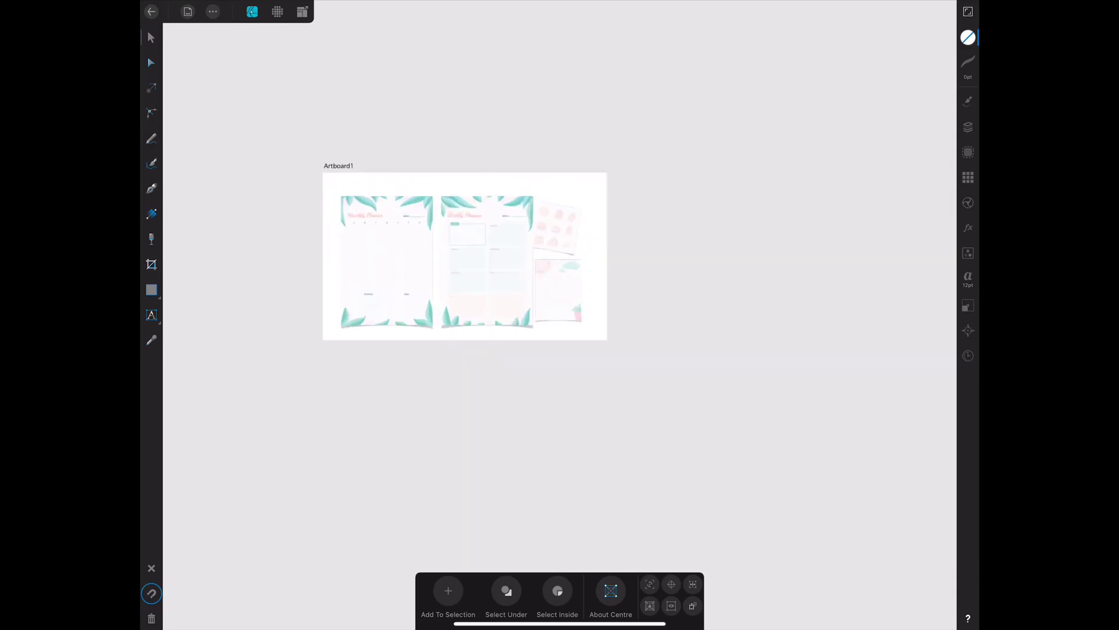
pyautogui.scroll(3, 465, 257)
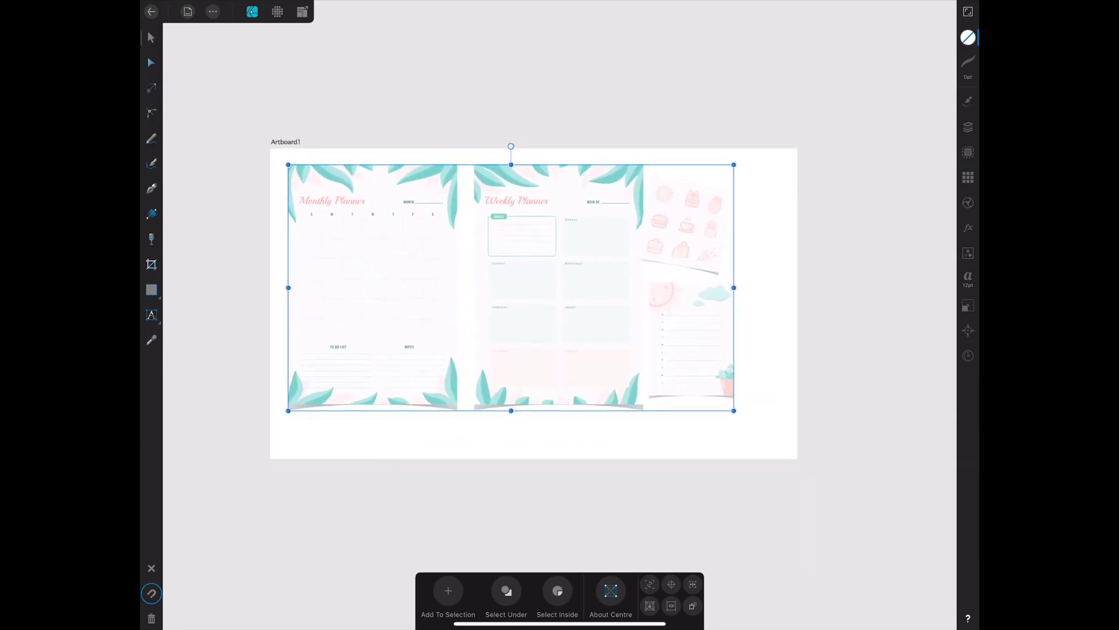
pyautogui.moveTo(734, 411); pyautogui.dragTo(782, 438)
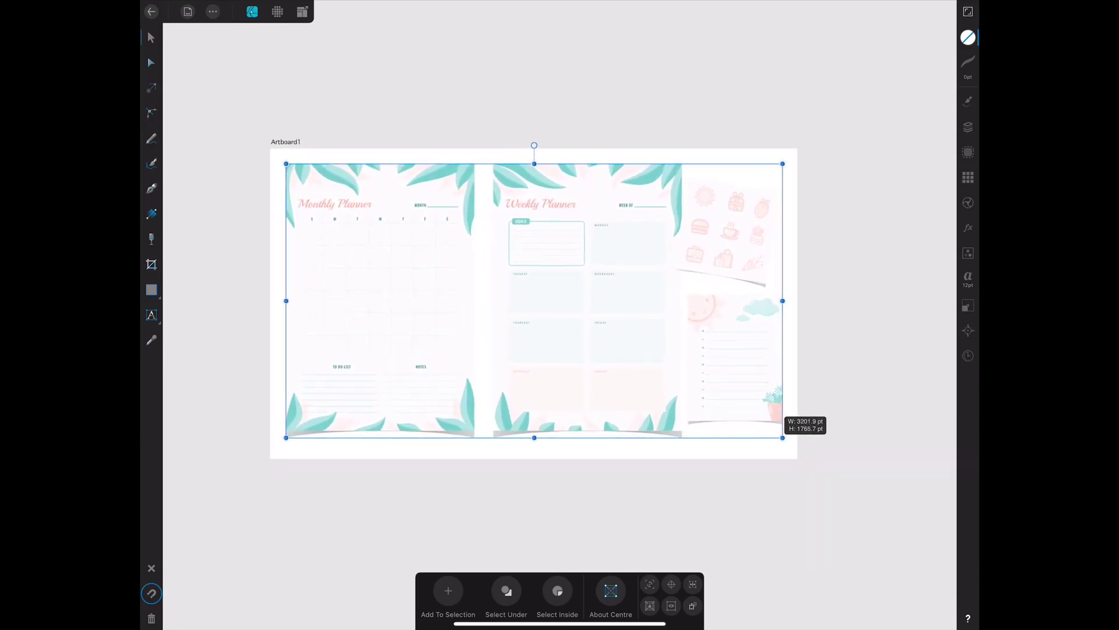
# - Centre the planner horizontally and vertically on the artboard
pyautogui.click(968, 305)
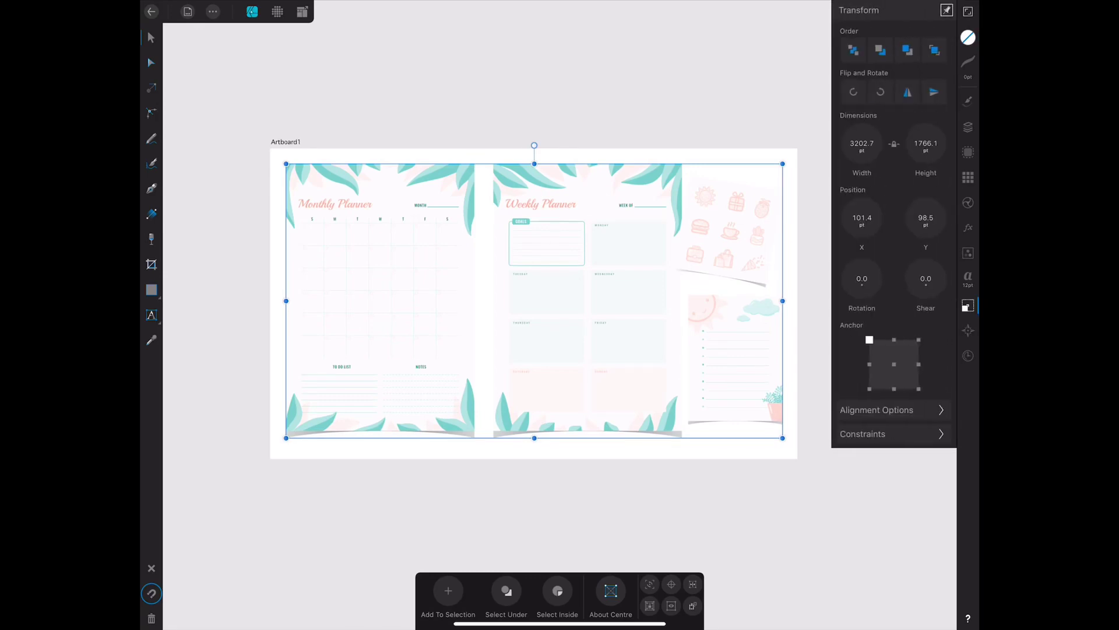
pyautogui.click(862, 408)
pyautogui.click(880, 49)
pyautogui.click(880, 200)
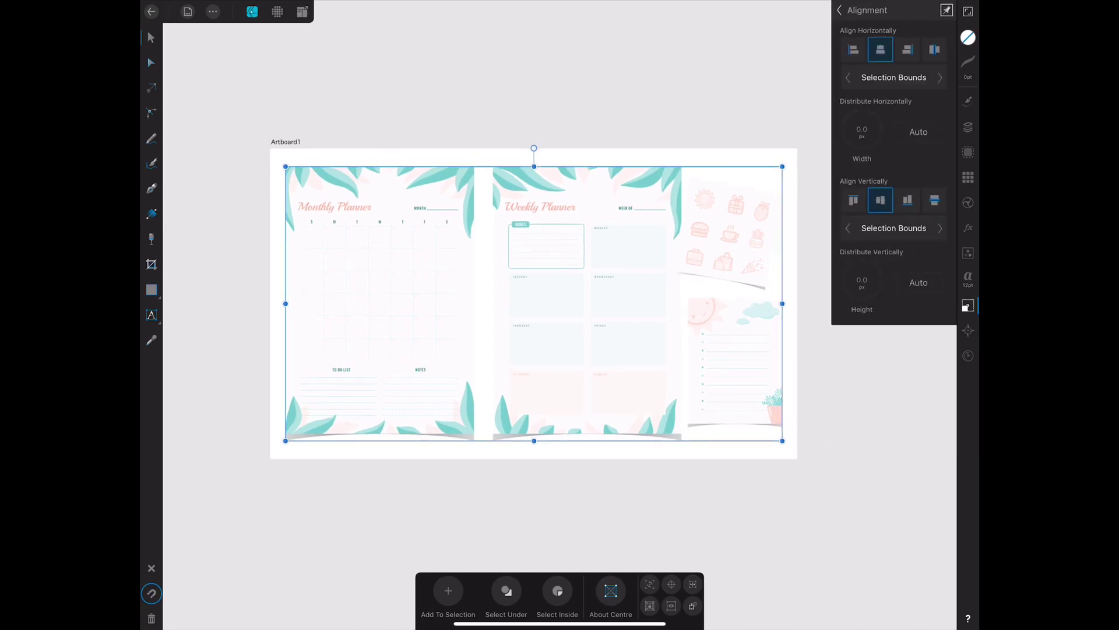
pyautogui.click(649, 605)
# - Fill Artboard1 with hue 186, saturation 6% and luminance 83%, then deselect it
pyautogui.click(968, 37)
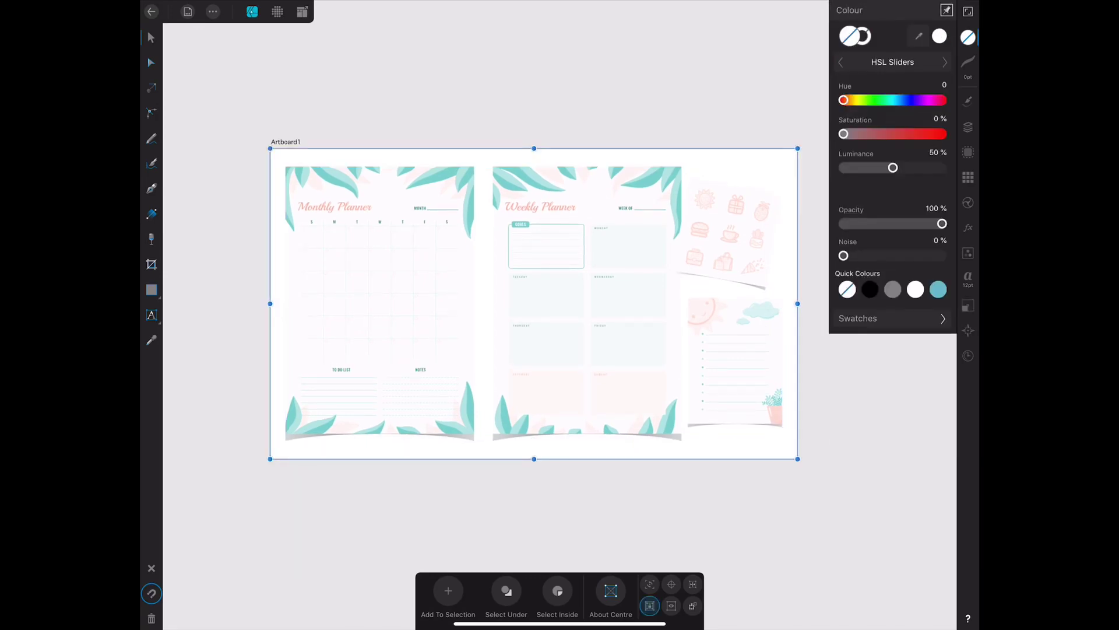
pyautogui.scroll(3, 456, 277)
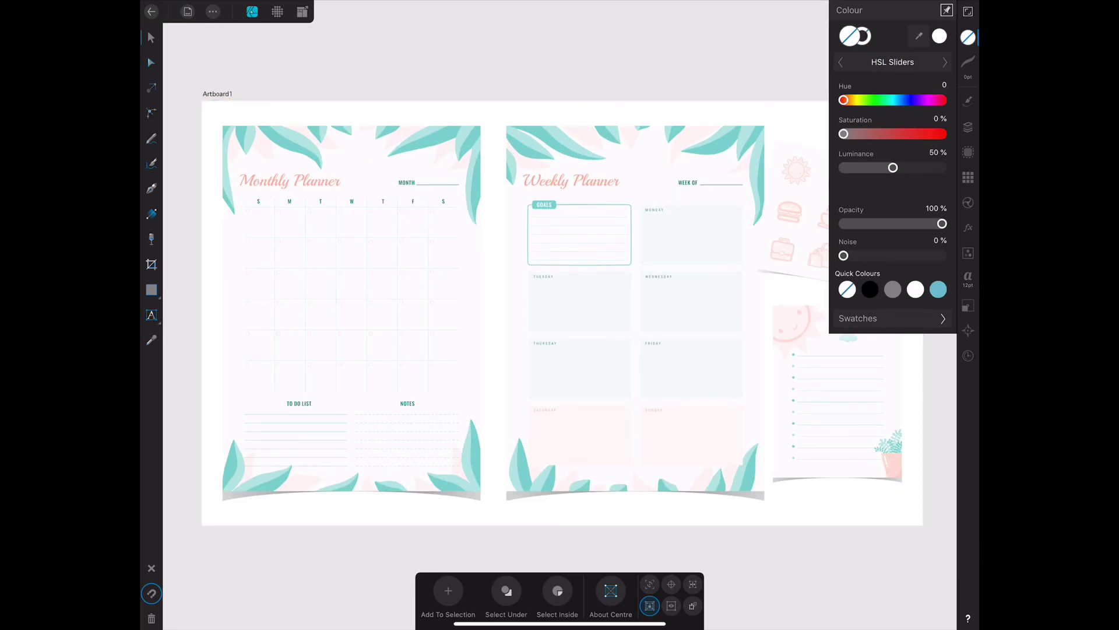
pyautogui.click(944, 85)
pyautogui.click(752, 86)
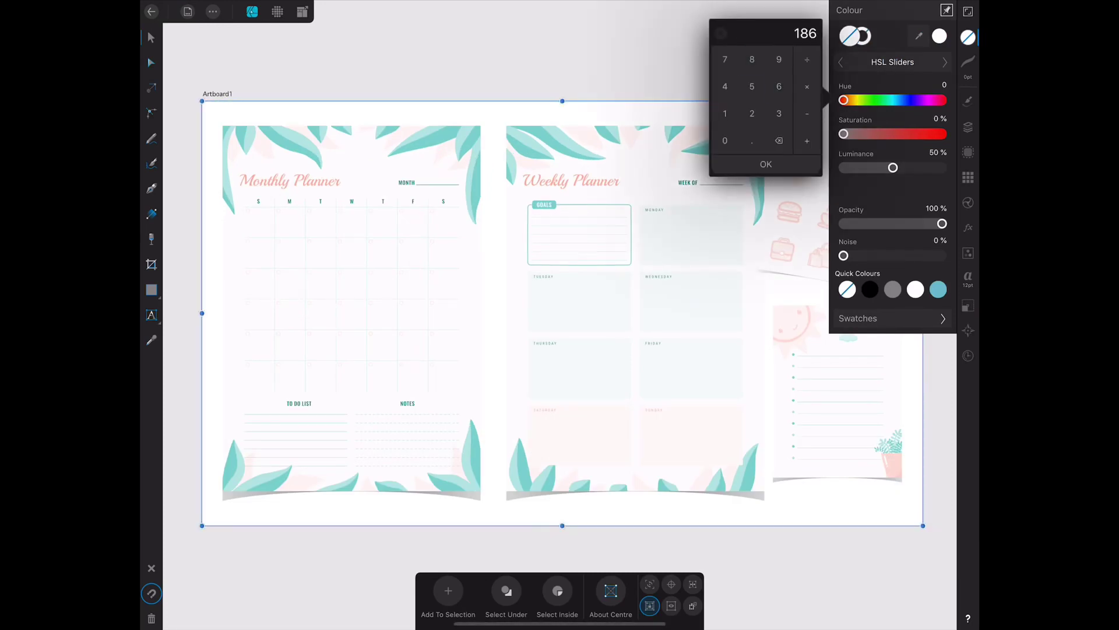
pyautogui.click(766, 164)
pyautogui.click(940, 118)
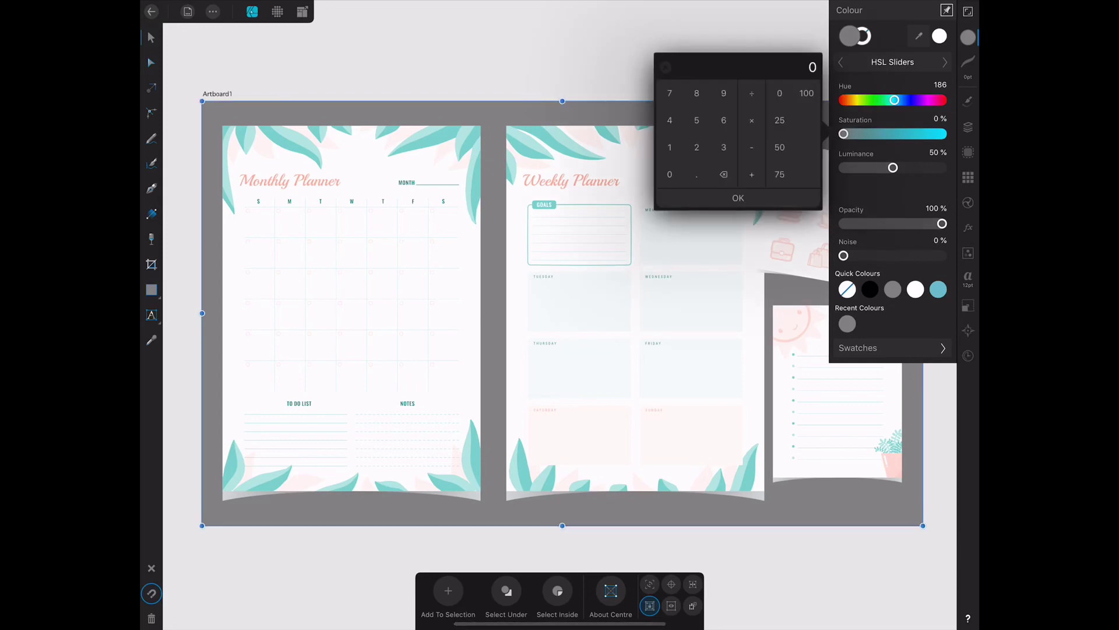
pyautogui.click(738, 198)
pyautogui.moveTo(893, 168)
pyautogui.mouseDown()
pyautogui.moveTo(935, 167)
pyautogui.moveTo(926, 167)
pyautogui.mouseUp()
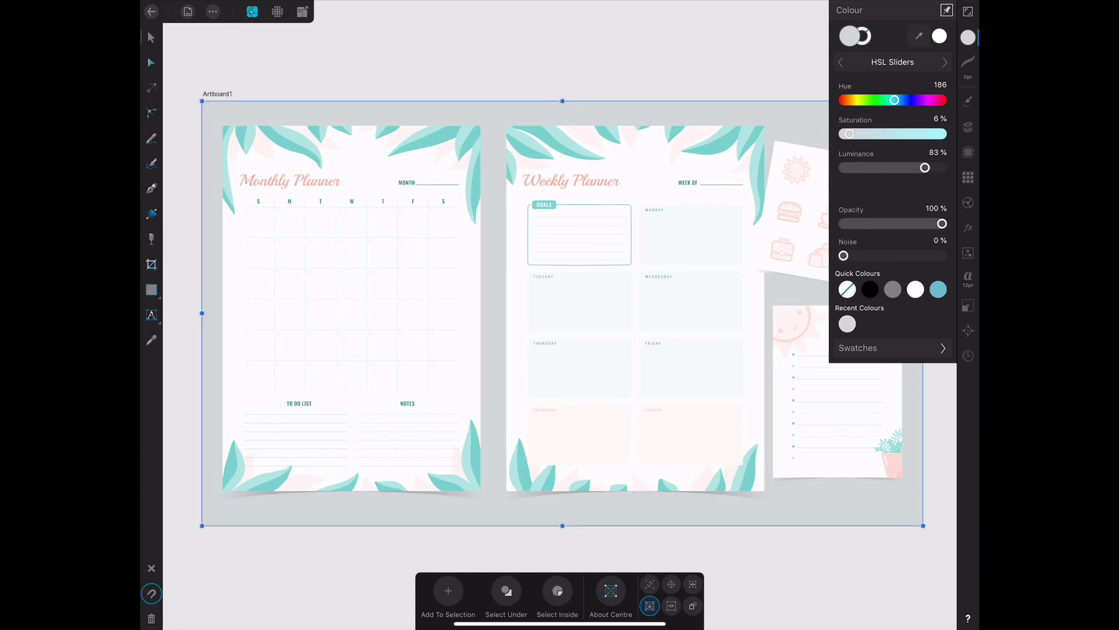
pyautogui.hotkey('ctrl', 'd')
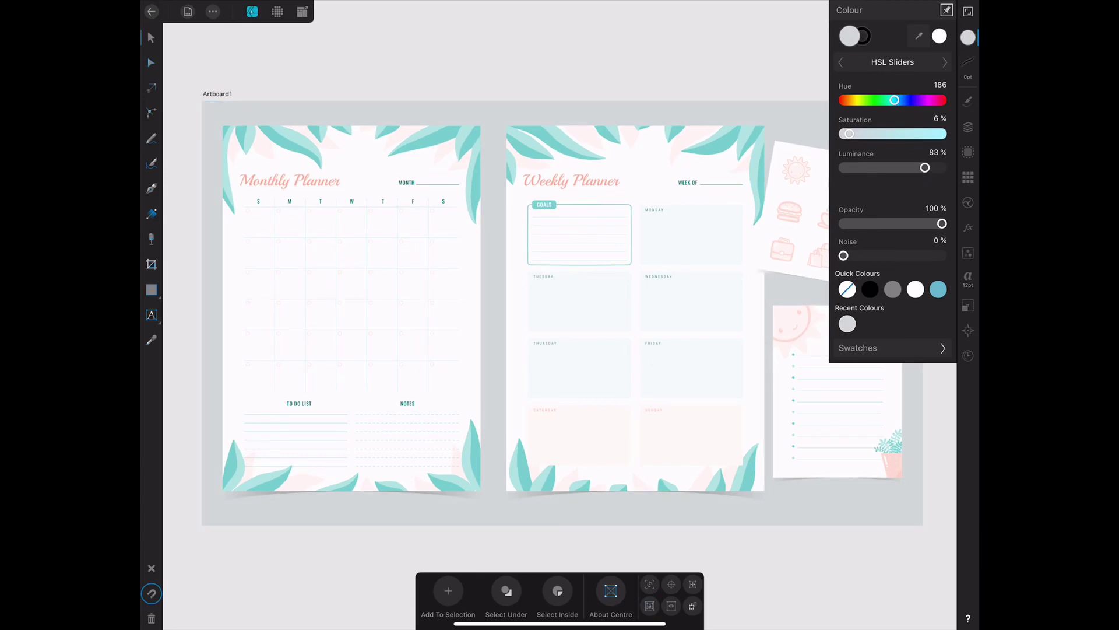
pyautogui.click(967, 37)
pyautogui.click(188, 12)
# - Set the EPS export to PostScript level 2 with Rasterise set to Nothing
pyautogui.click(187, 12)
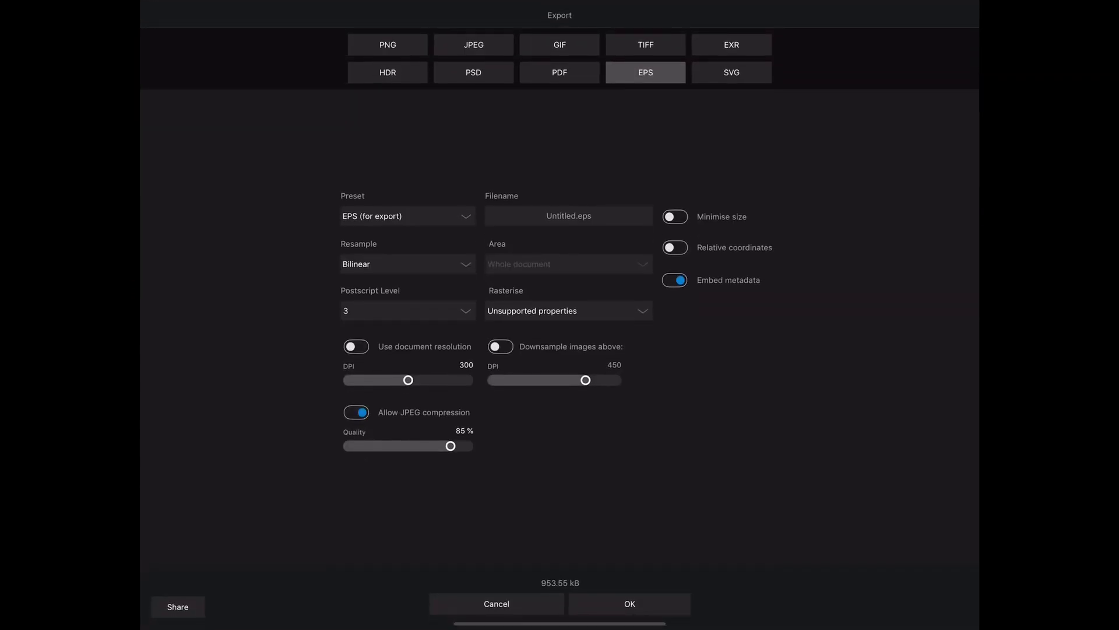
pyautogui.click(408, 310)
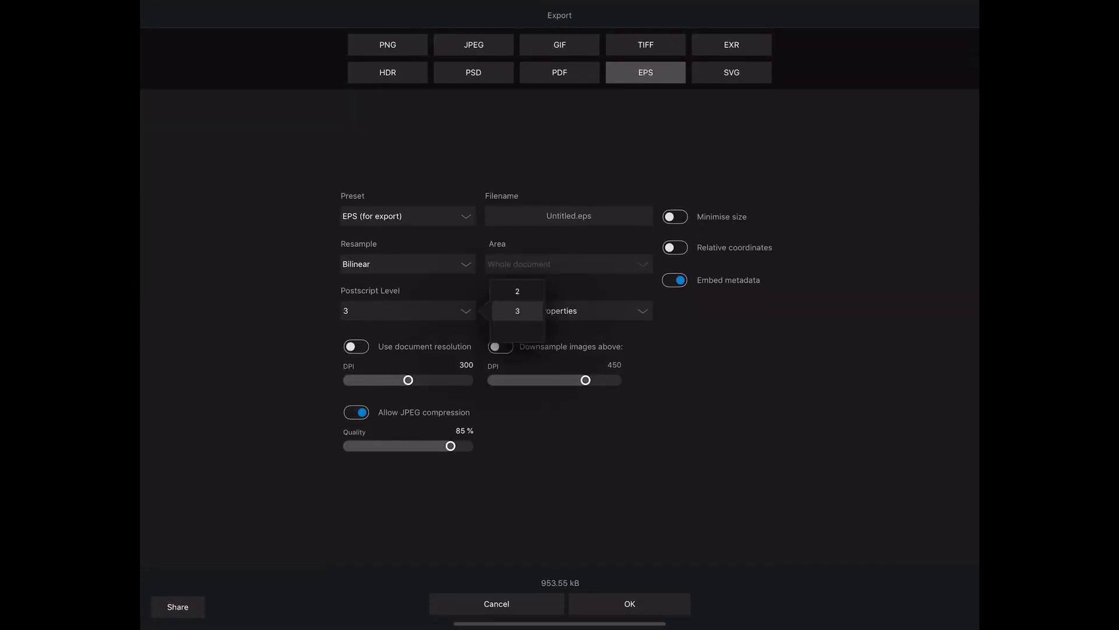
pyautogui.click(513, 309)
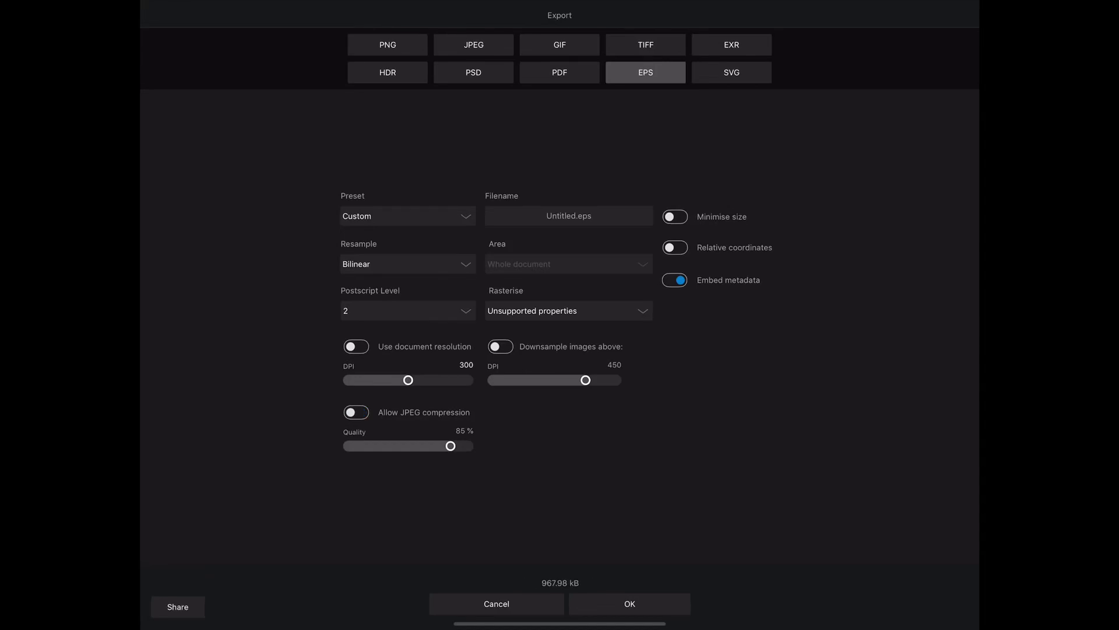
pyautogui.click(569, 311)
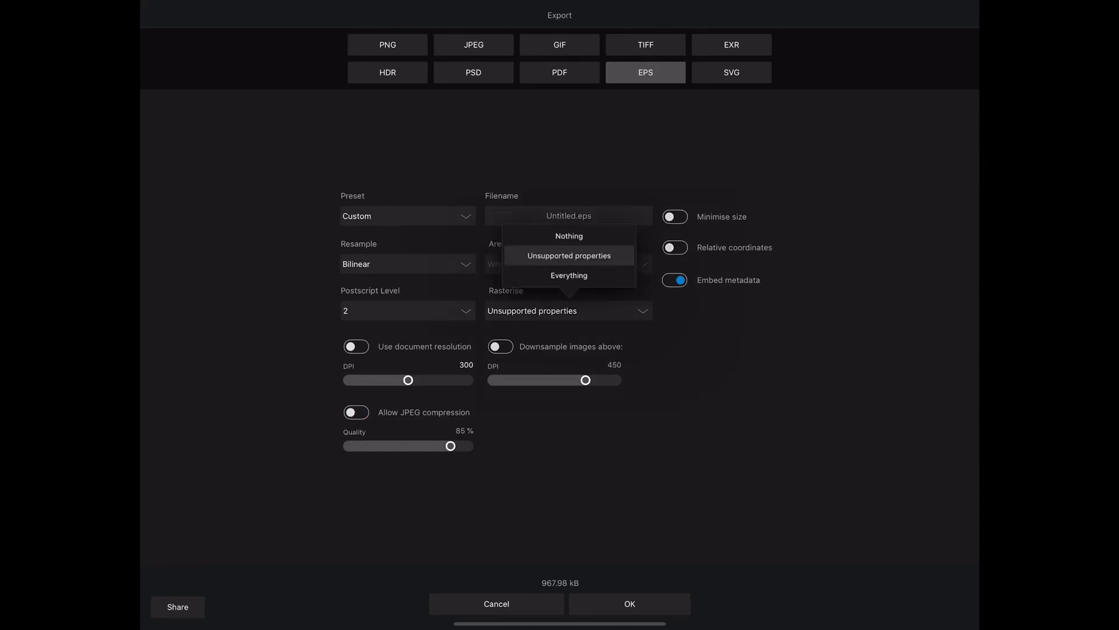
pyautogui.click(569, 235)
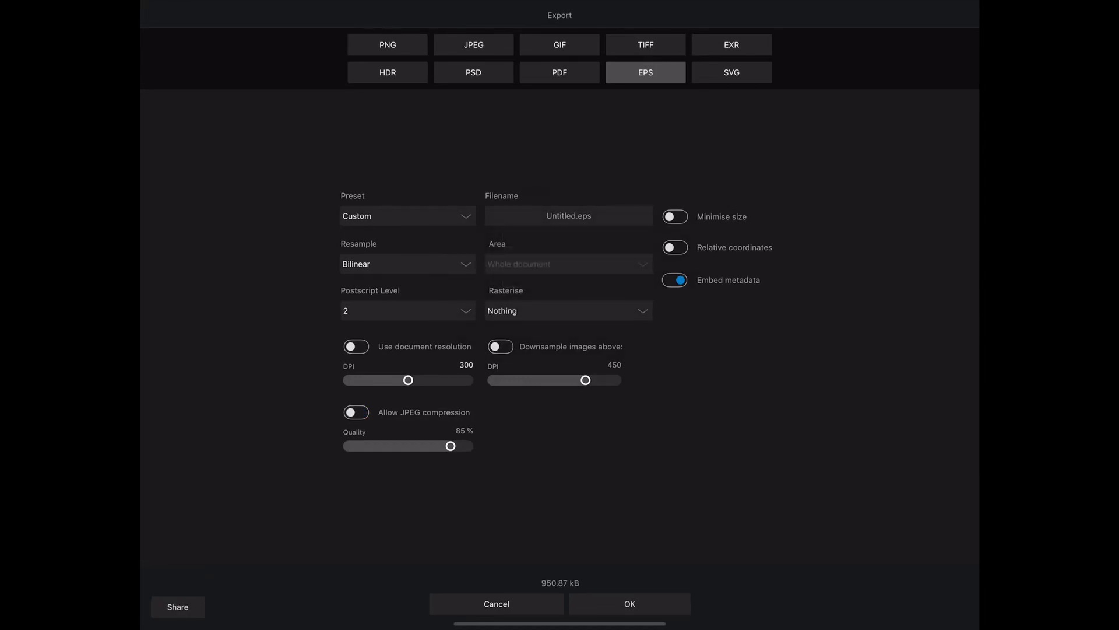
# - Rename the export file from Untitled to 'Planners Template'
pyautogui.click(569, 215)
pyautogui.press('BackSpace')
pyautogui.press('BackSpace')
pyautogui.press('BackSpace')
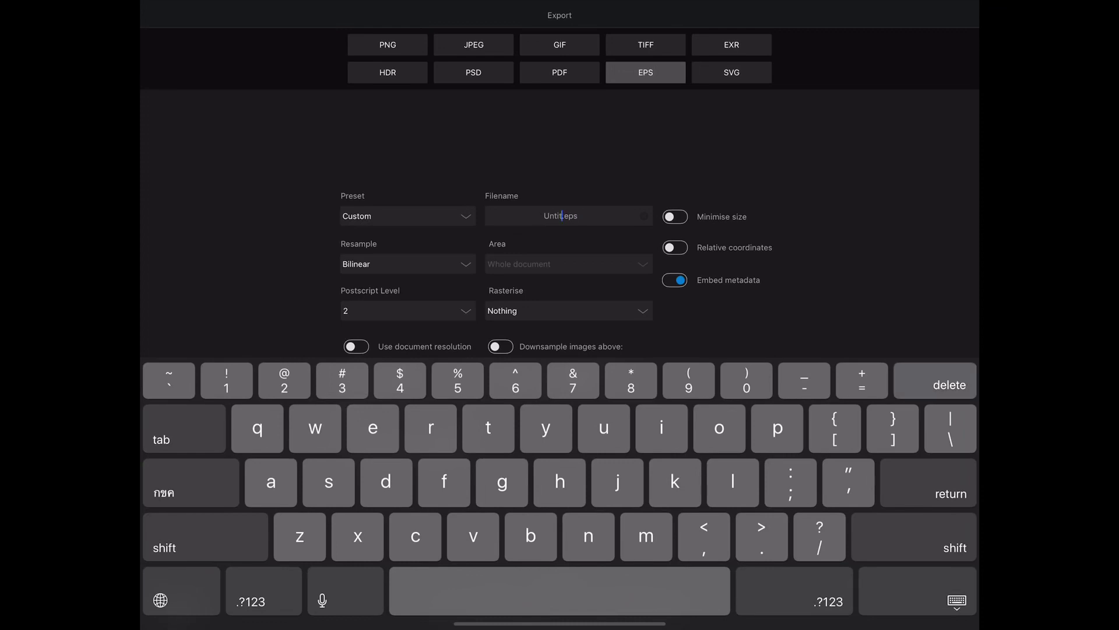
pyautogui.press('BackSpace')
pyautogui.press('BackSpace')
pyautogui.press('BackSpace')
pyautogui.press('BackSpace')
pyautogui.press('BackSpace')
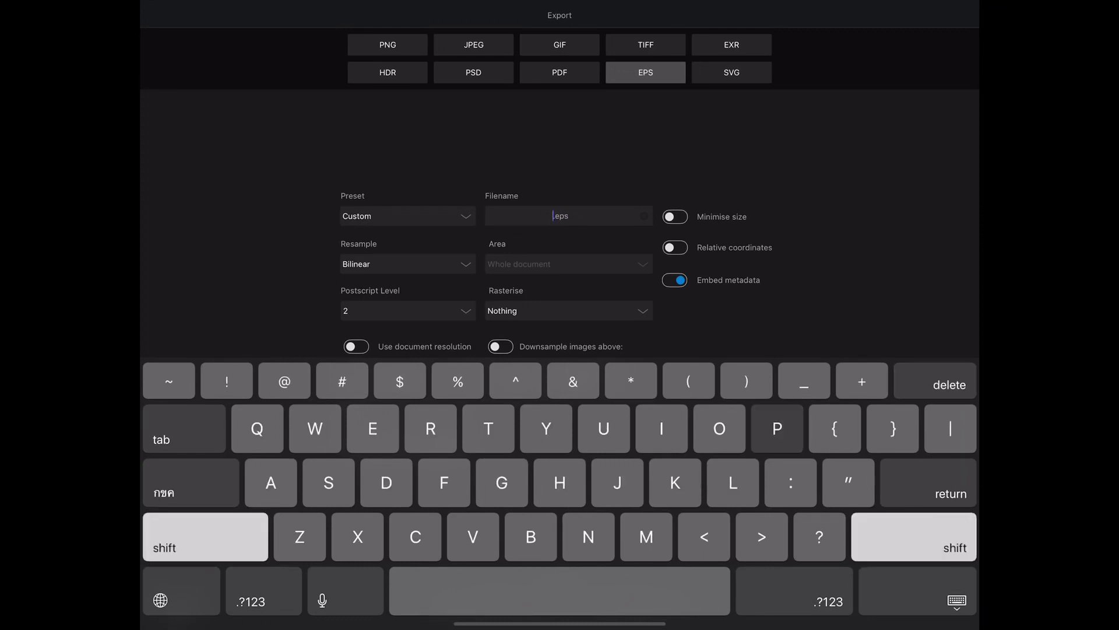
pyautogui.write('Planner')
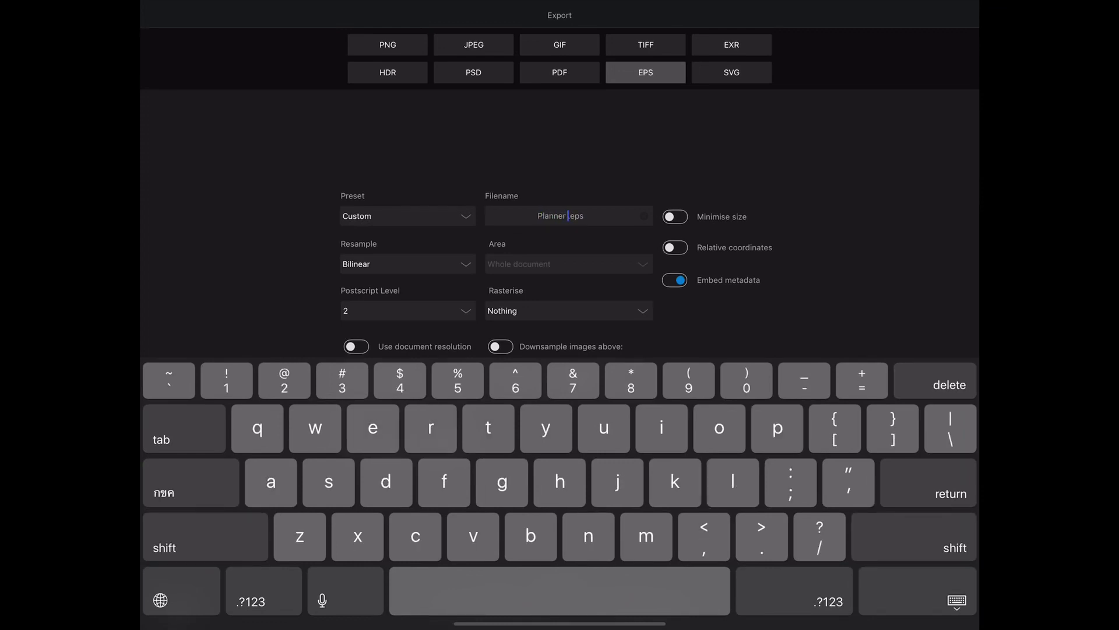
pyautogui.press('BackSpace')
pyautogui.write('s ')
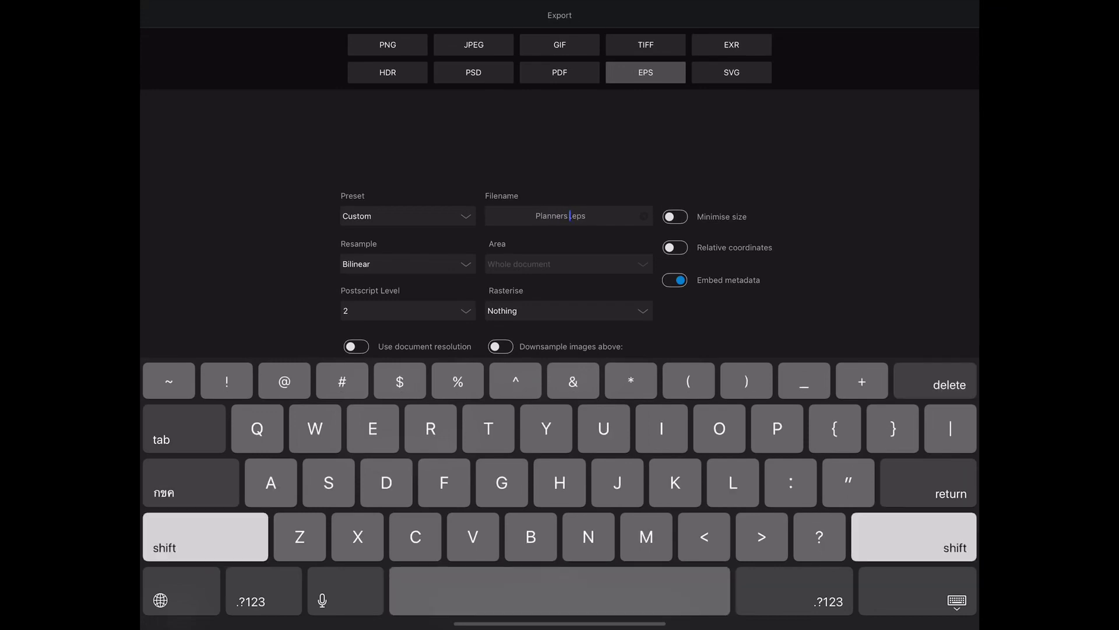
pyautogui.write('Template')
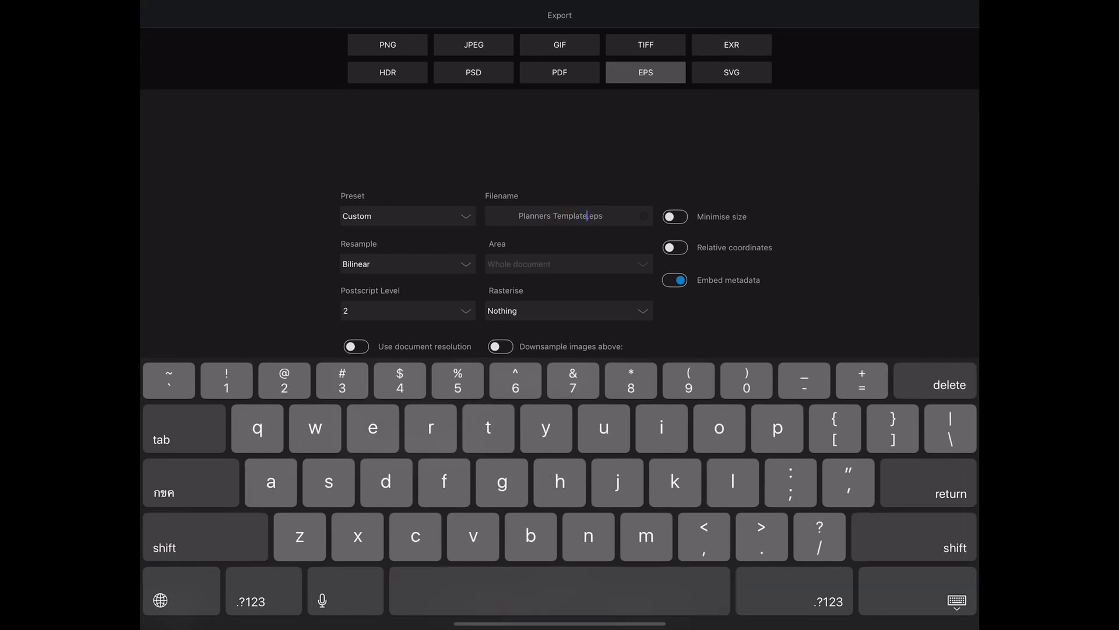
pyautogui.press('BackSpace')
pyautogui.press('Return')
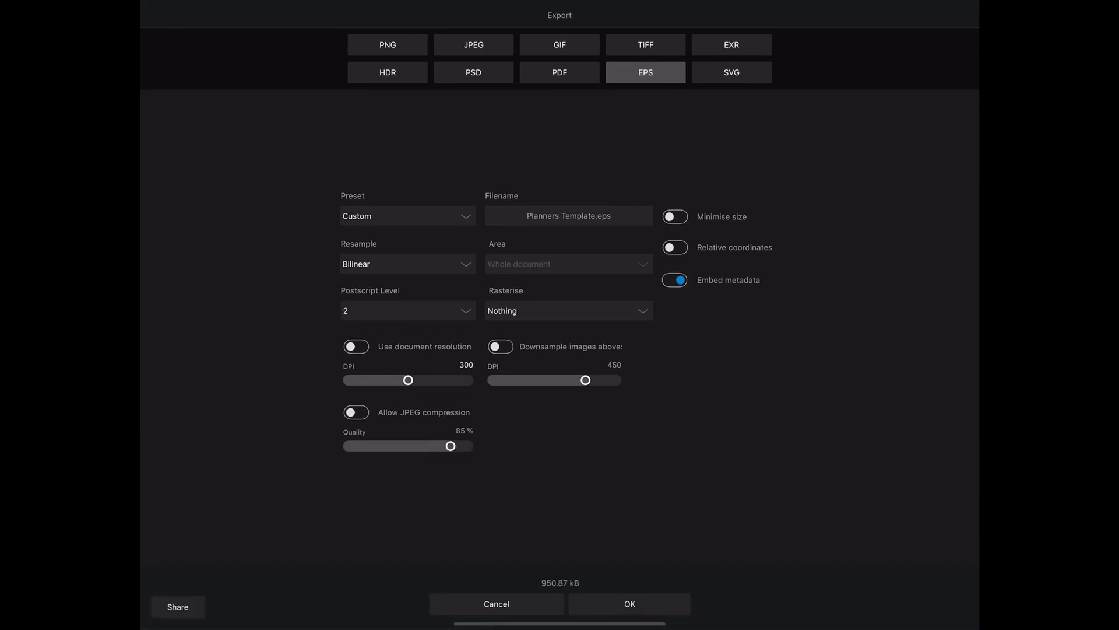
# - Export Planners Template.eps and save it into the Documents folder
pyautogui.click(630, 604)
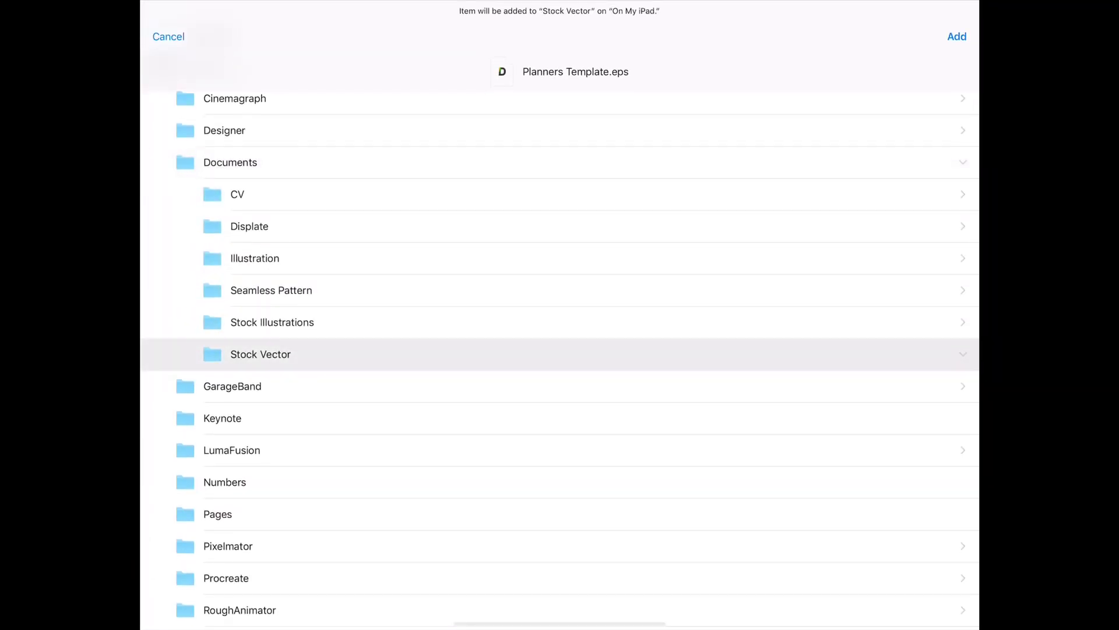
pyautogui.click(231, 162)
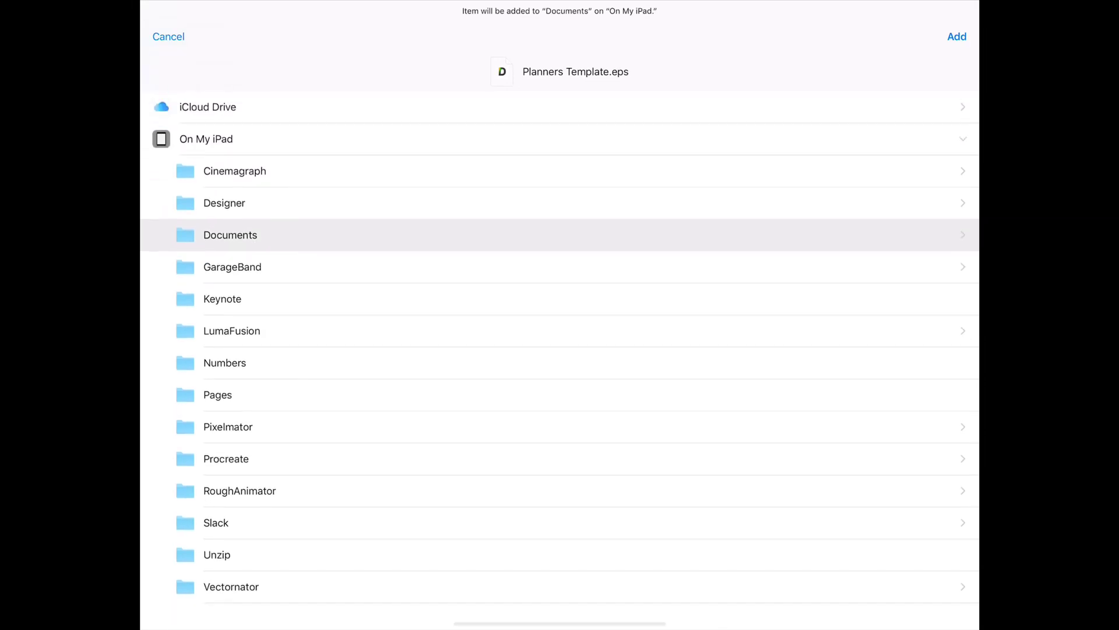
pyautogui.click(957, 37)
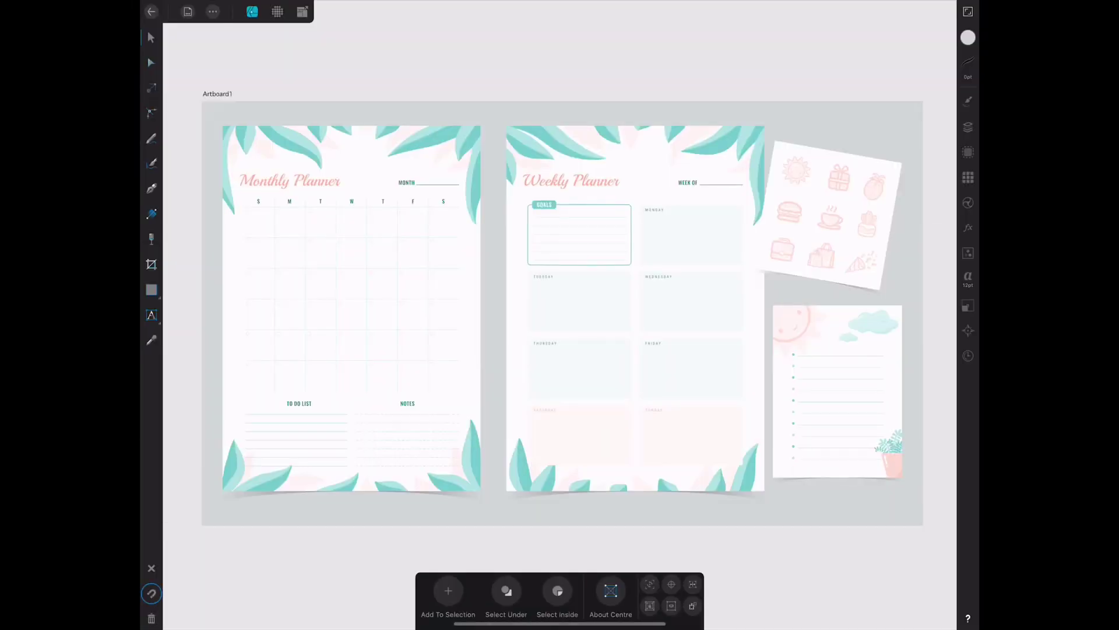
# - Open the Documents app, then switch back to Shutterstock's upload page in Safari
pyautogui.moveTo(560, 624); pyautogui.dragTo(559, 548)
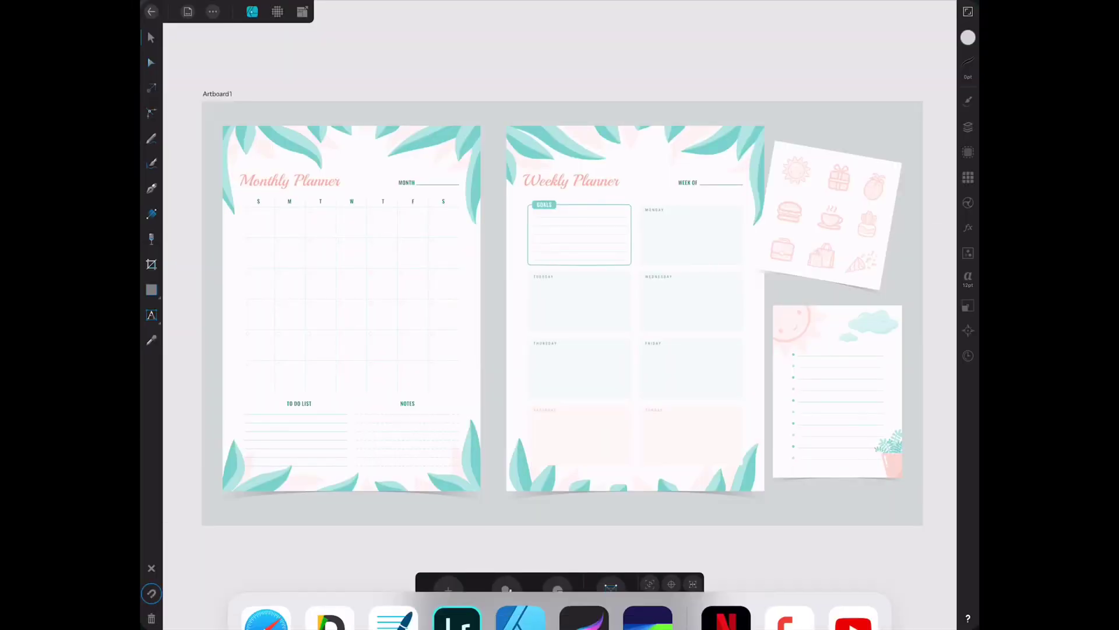
pyautogui.click(330, 558)
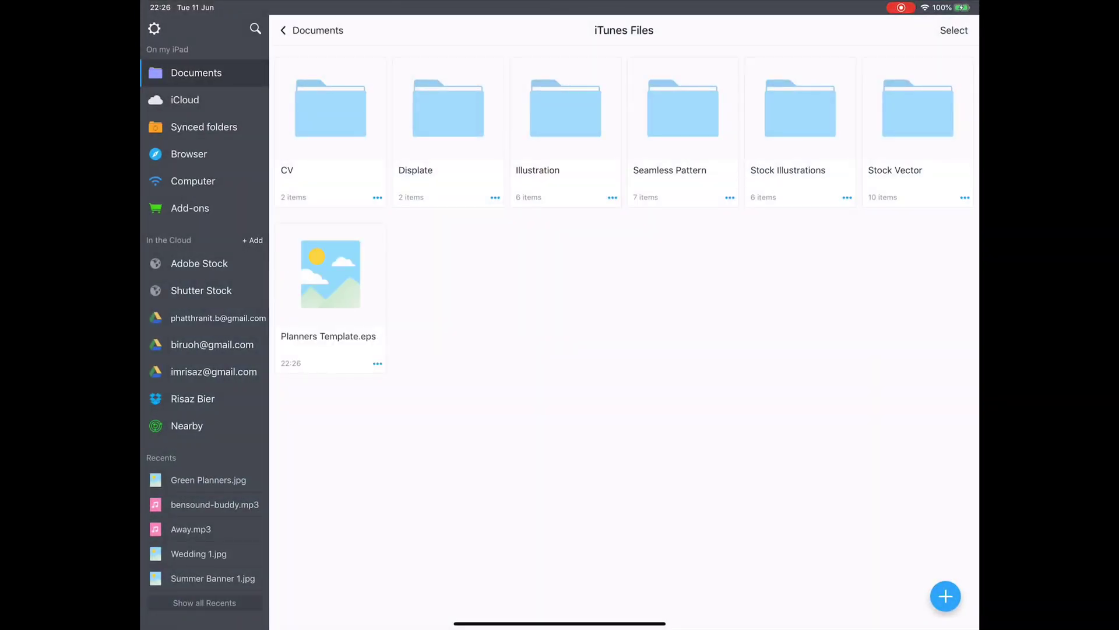
pyautogui.moveTo(560, 622); pyautogui.dragTo(560, 409)
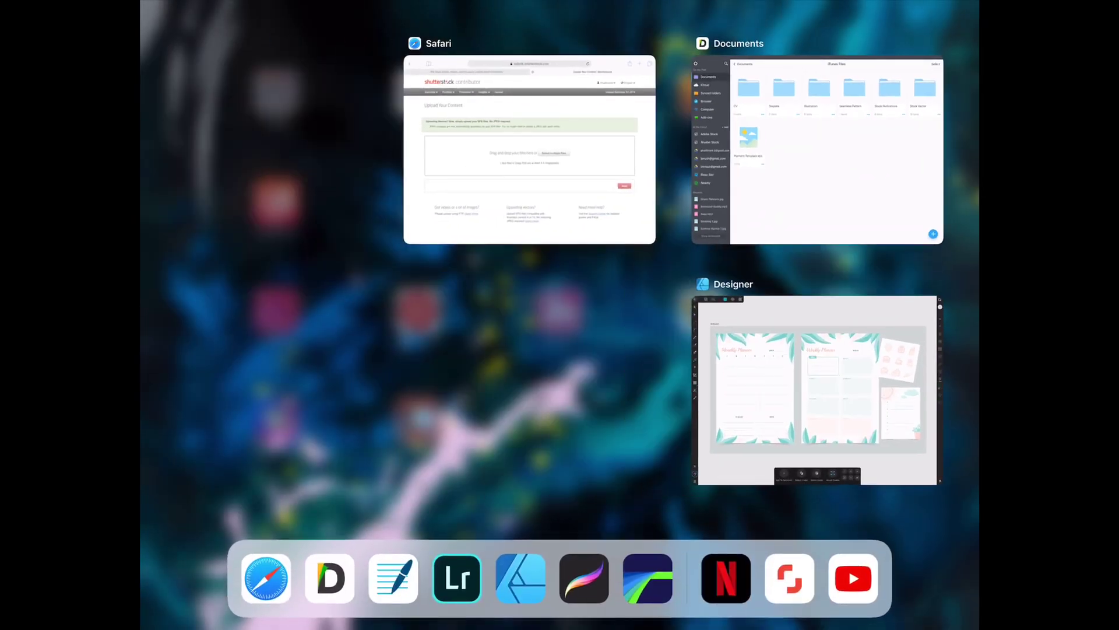
pyautogui.click(530, 149)
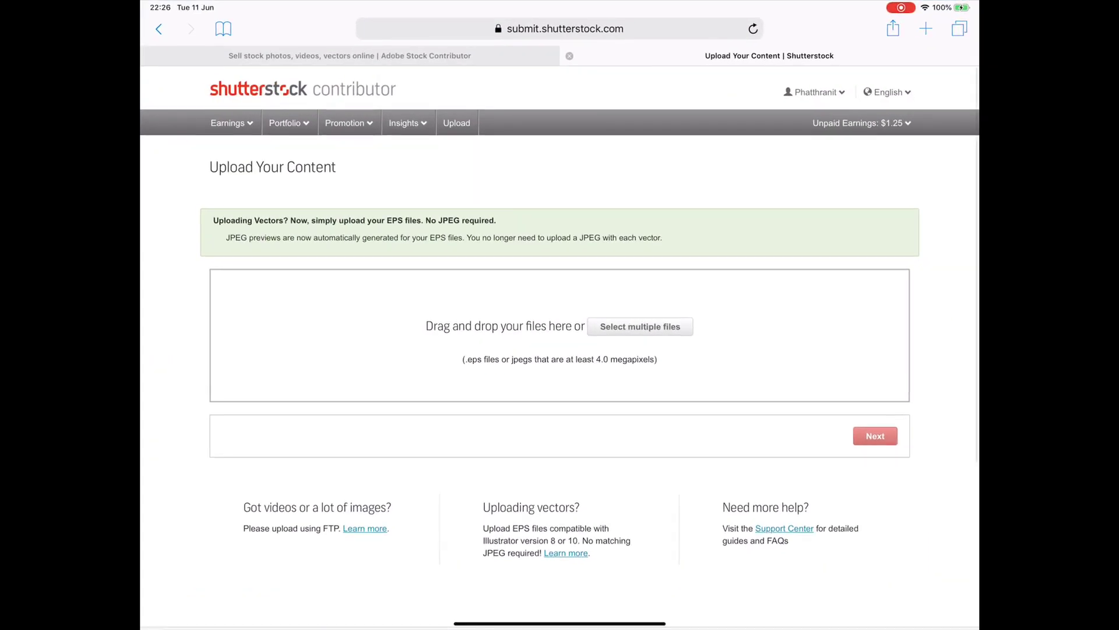
# - Drag Planners Template.eps from Documents in Slide Over into Shutterstock's upload area
pyautogui.moveTo(559, 627); pyautogui.dragTo(560, 554)
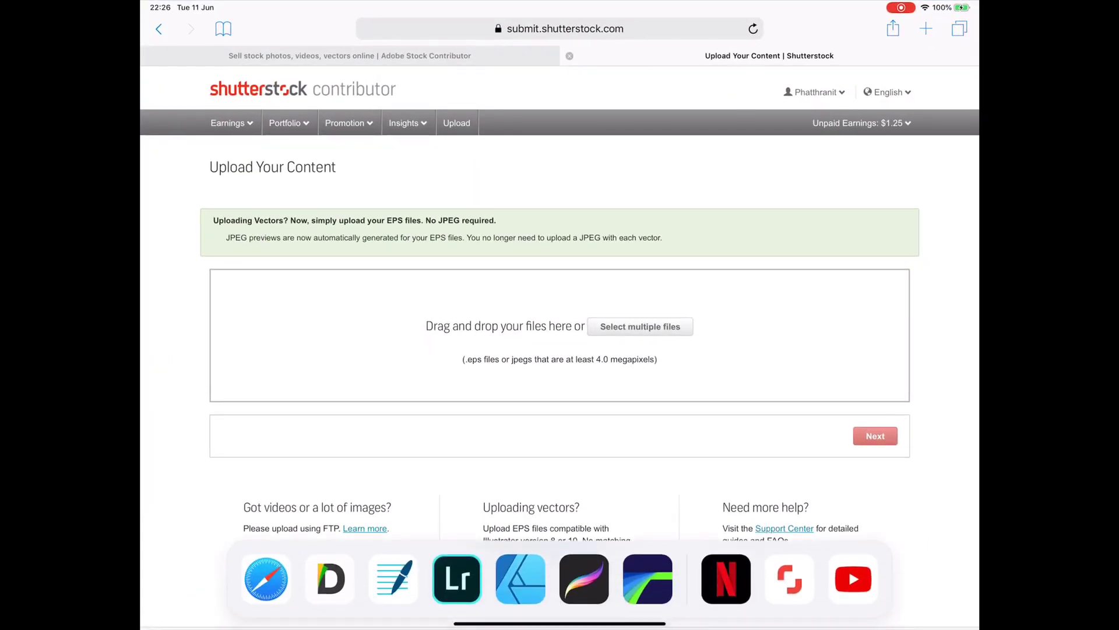
pyautogui.moveTo(330, 579)
pyautogui.mouseDown()
pyautogui.moveTo(444, 484)
pyautogui.moveTo(845, 315)
pyautogui.mouseUp()
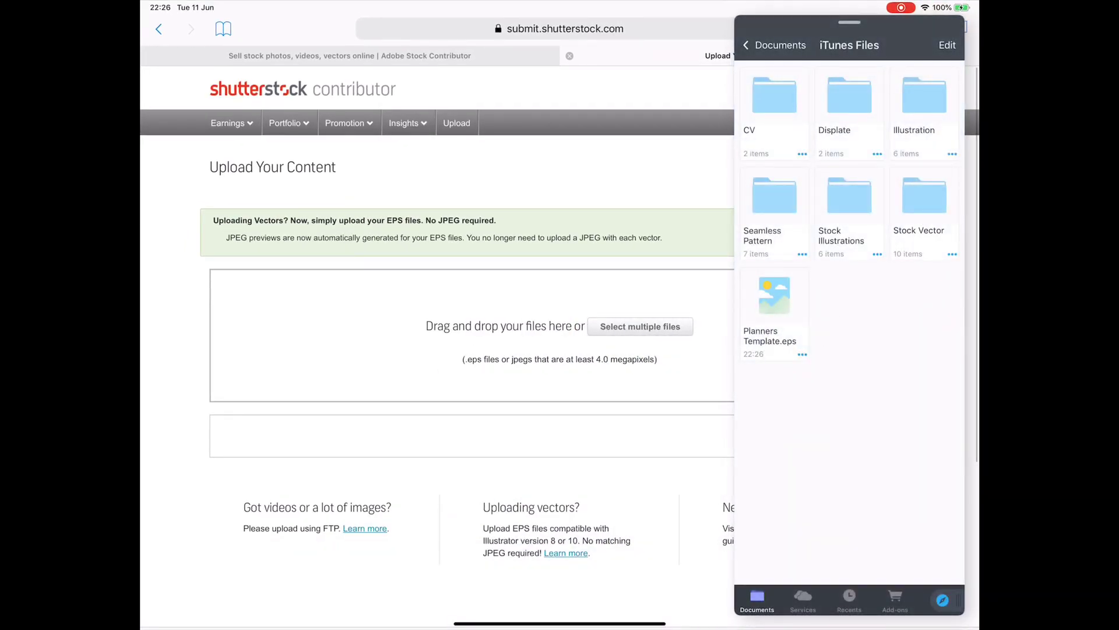
pyautogui.moveTo(774, 297); pyautogui.dragTo(641, 338)
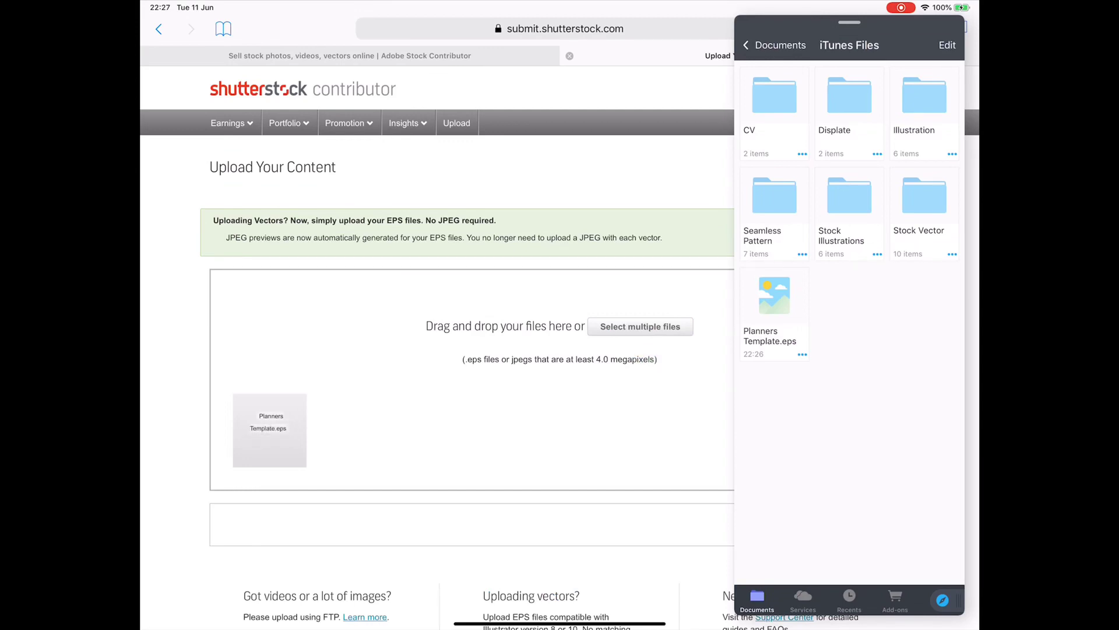
pyautogui.moveTo(850, 291); pyautogui.dragTo(991, 292)
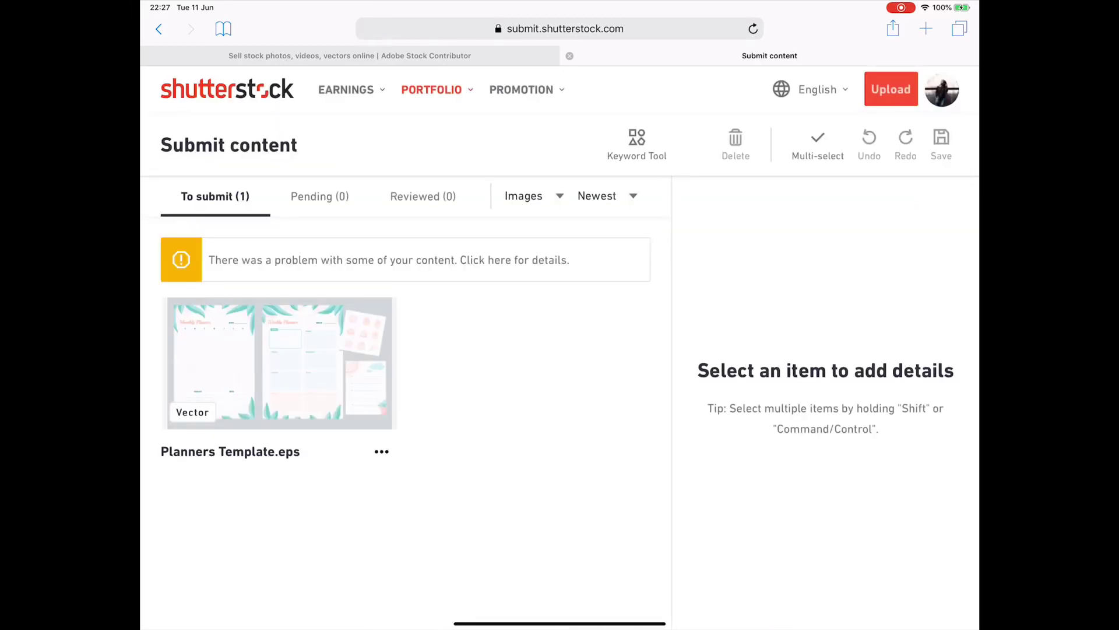
# - Search the Shutterstock Keyword tool for similar images of 'Planner template'
pyautogui.click(637, 143)
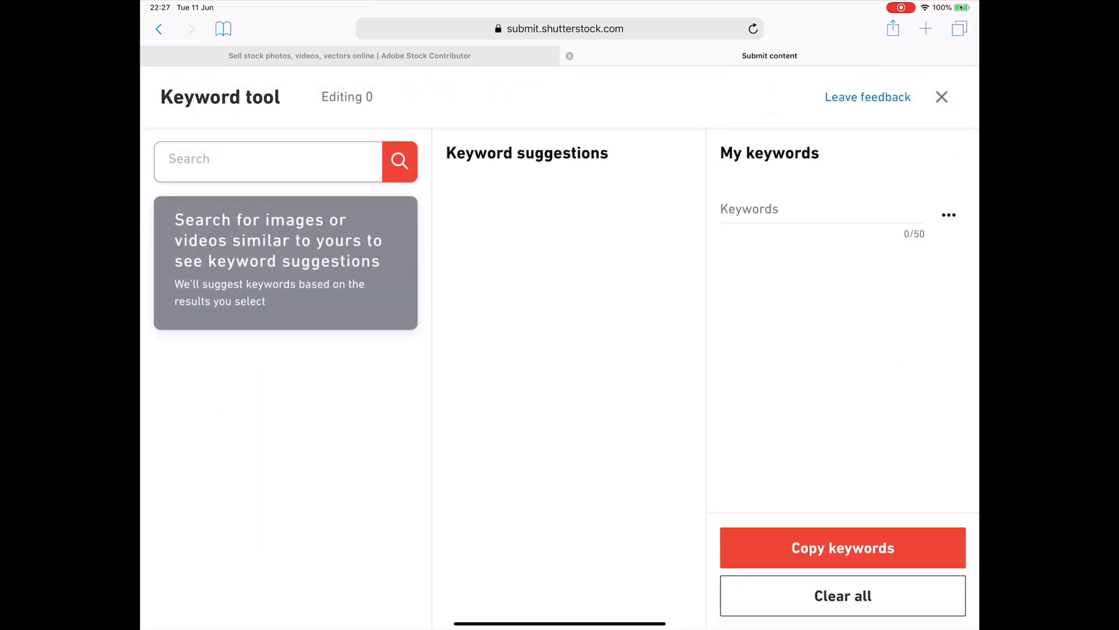
pyautogui.click(268, 162)
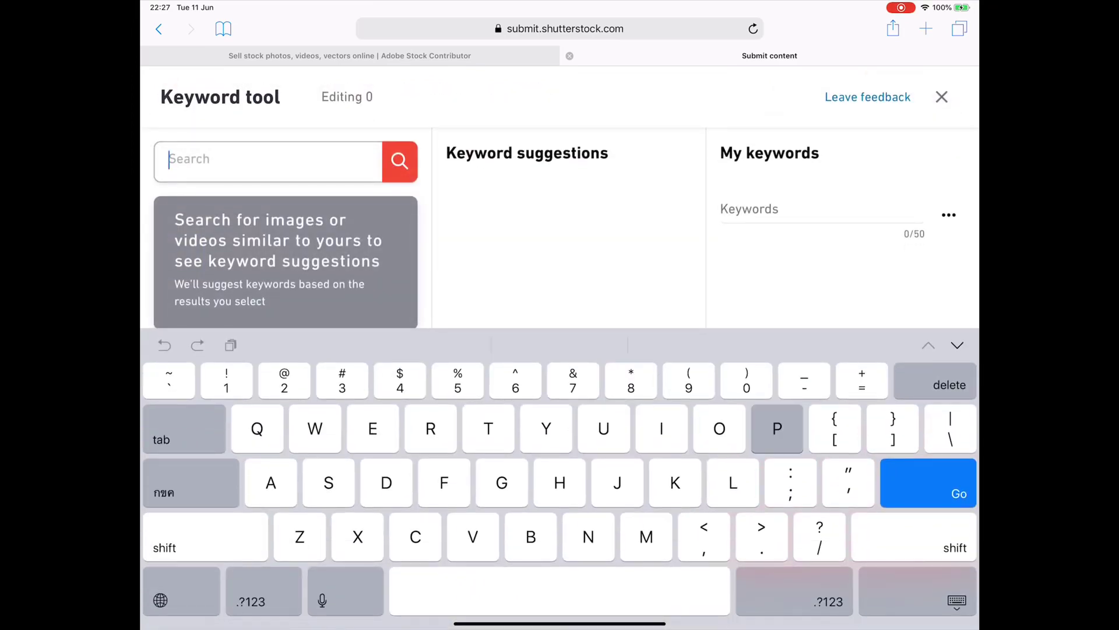
pyautogui.write('Planner t')
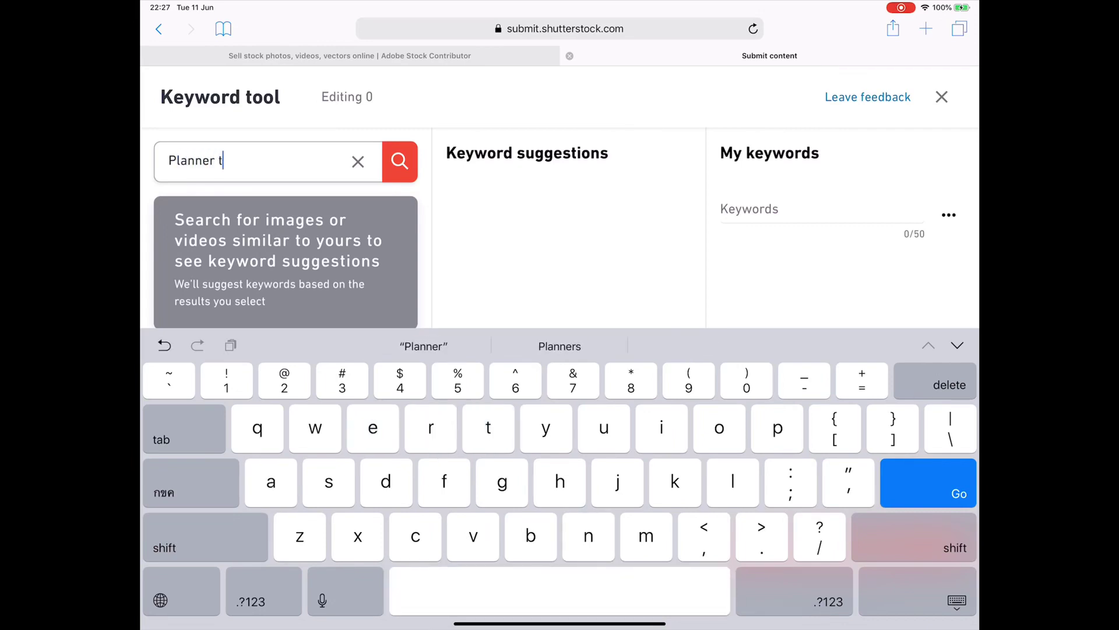
pyautogui.write('emplate')
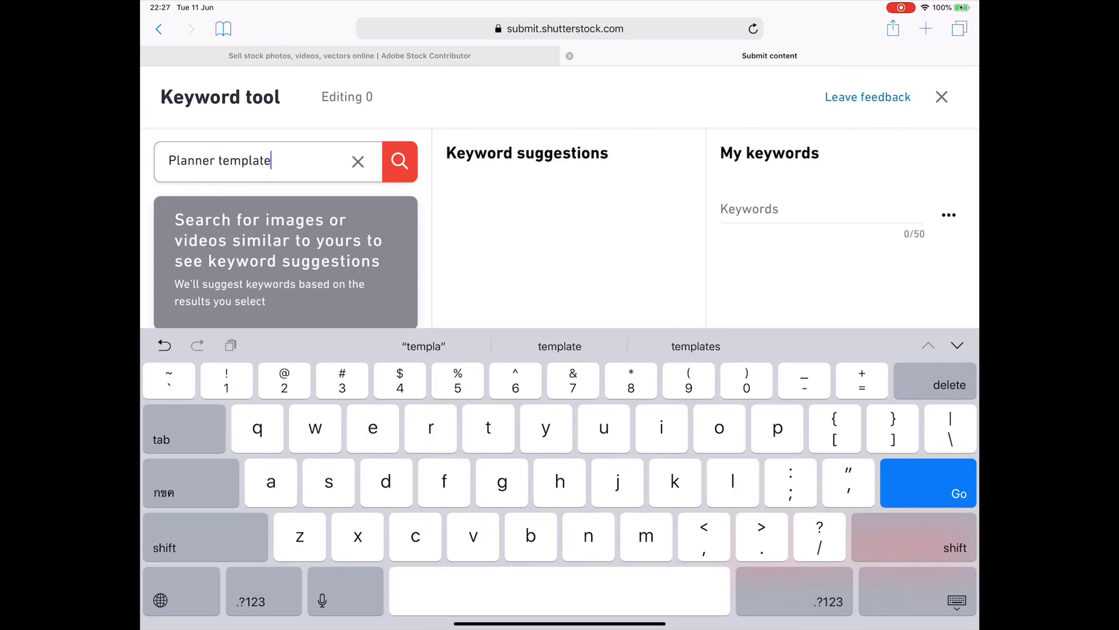
pyautogui.press('Return')
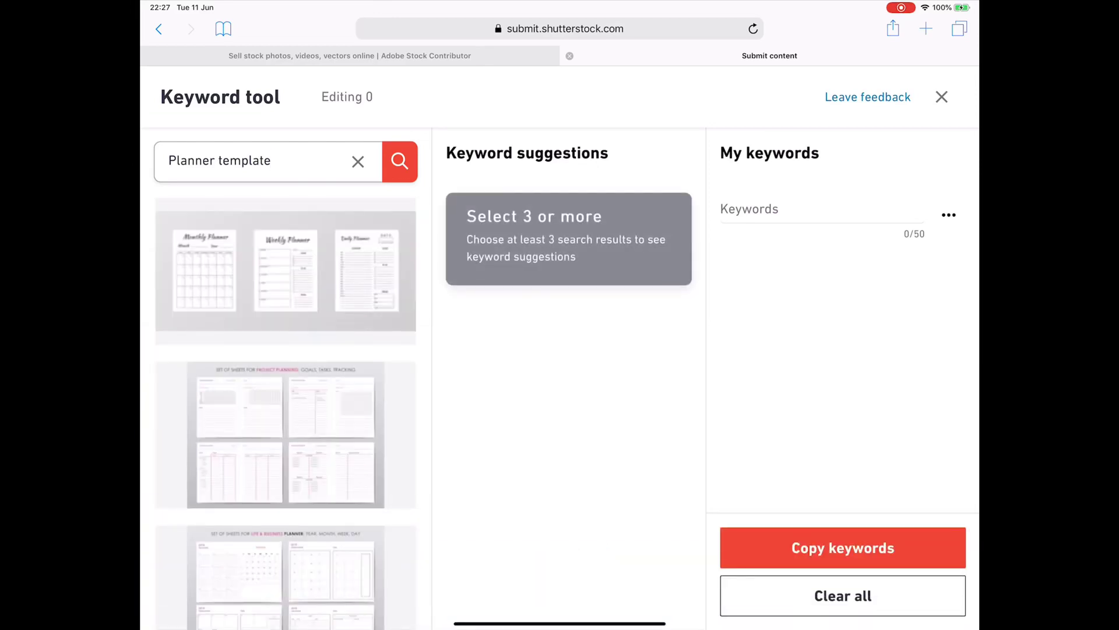
# - Select similar planner results, including the Printable daily planners image
pyautogui.scroll(-10, 286, 408)
pyautogui.scroll(-10, 285, 408)
pyautogui.scroll(-10, 286, 408)
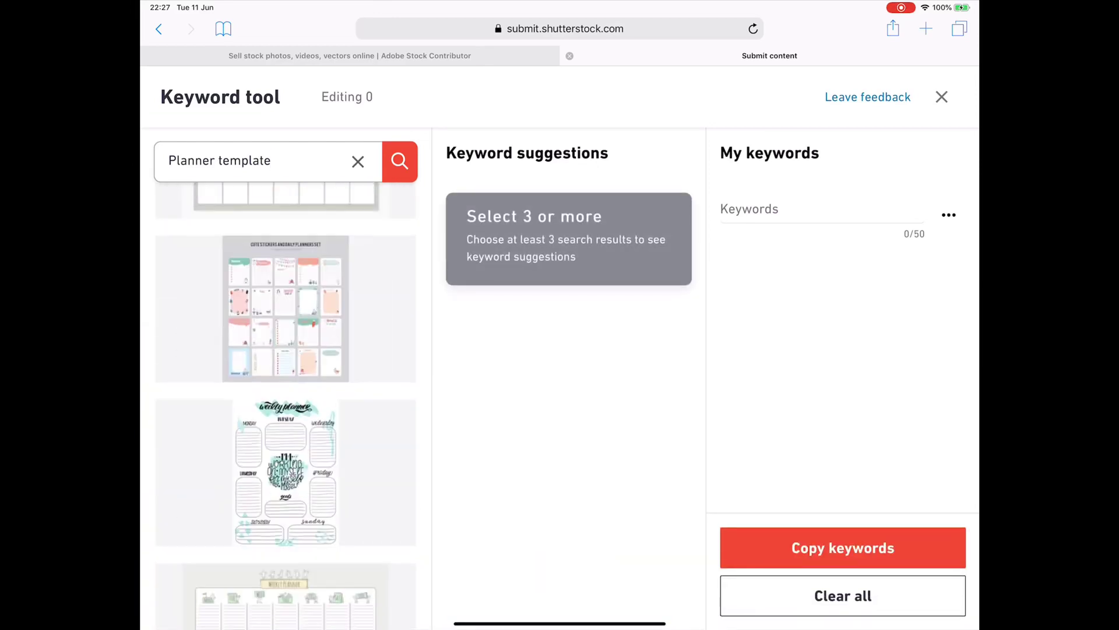
pyautogui.scroll(-10, 286, 408)
pyautogui.click(285, 278)
pyautogui.scroll(-10, 286, 408)
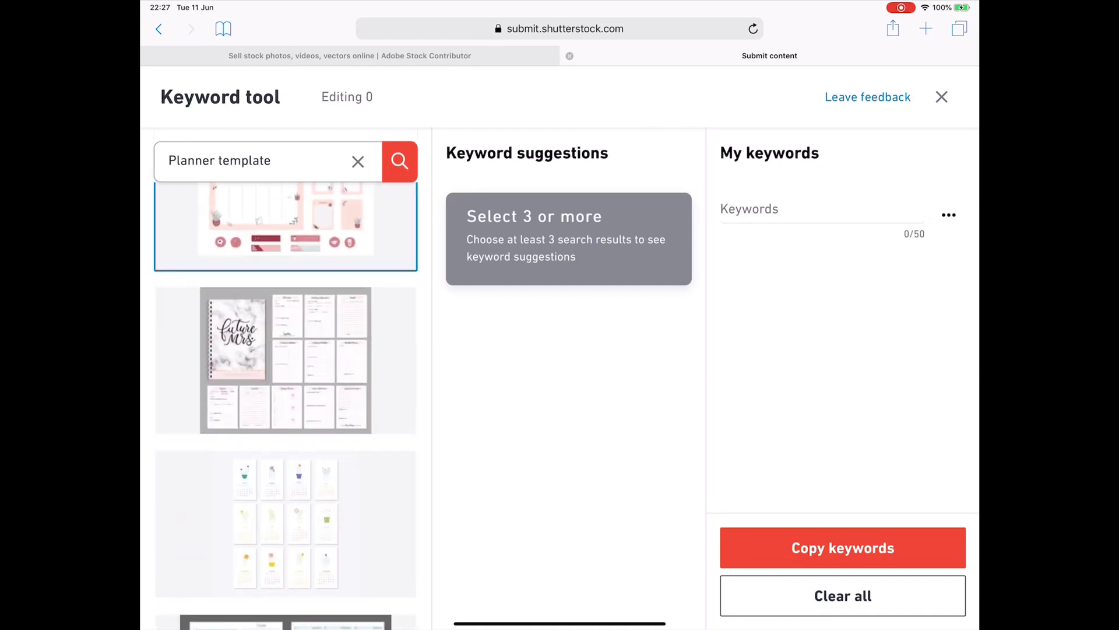
pyautogui.scroll(-5, 286, 408)
pyautogui.click(286, 488)
pyautogui.scroll(-4, 285, 408)
pyautogui.scroll(-2, 286, 408)
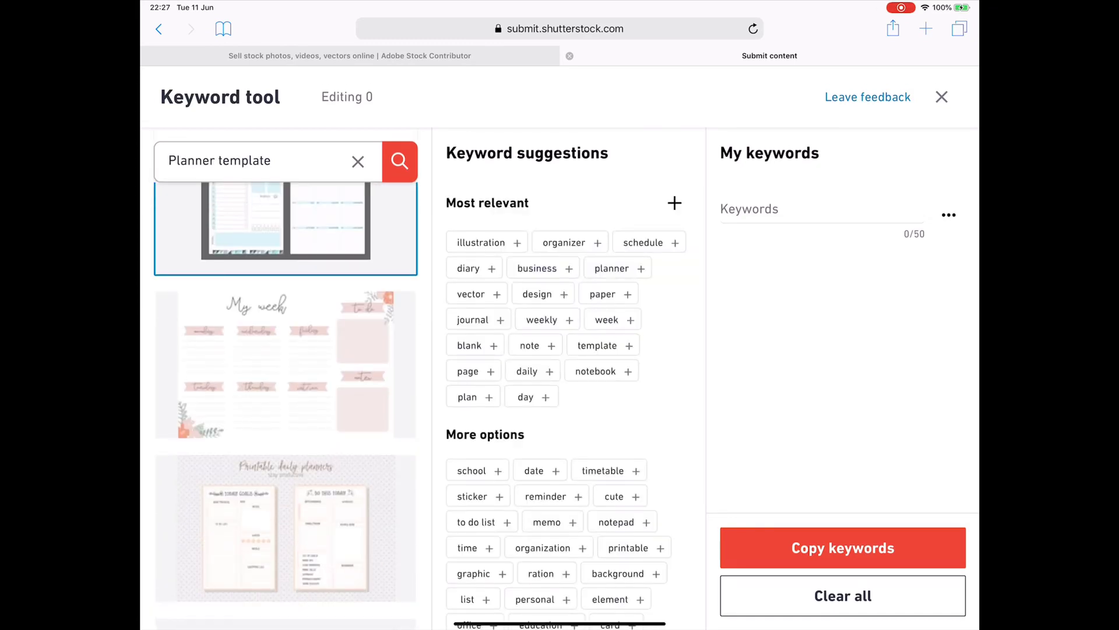
pyautogui.scroll(-5, 286, 408)
pyautogui.click(286, 301)
# - Add keywords like schedule, diary, planner, journal, weekly, template, daily, date and time
pyautogui.click(481, 242)
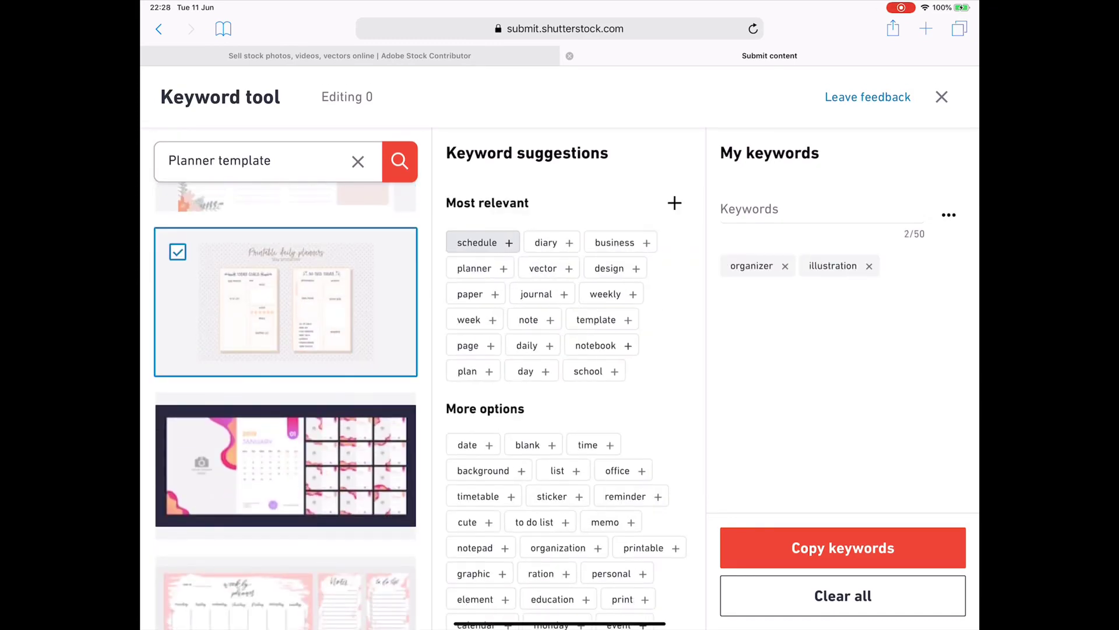
pyautogui.click(475, 242)
pyautogui.click(475, 242)
pyautogui.click(475, 242)
pyautogui.click(475, 242)
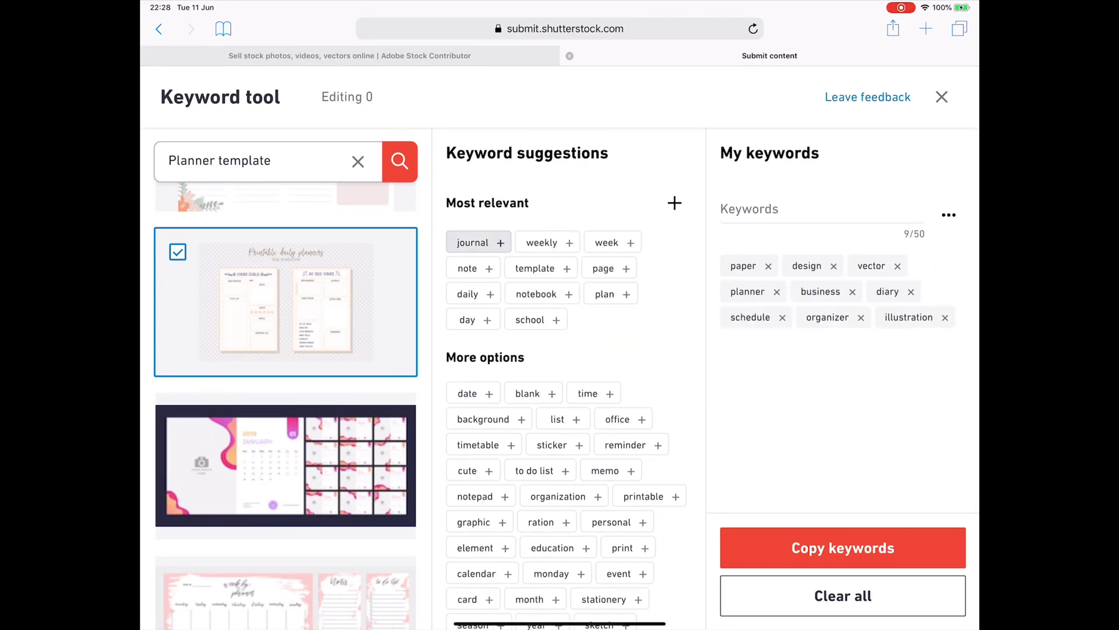
pyautogui.click(473, 242)
pyautogui.click(473, 242)
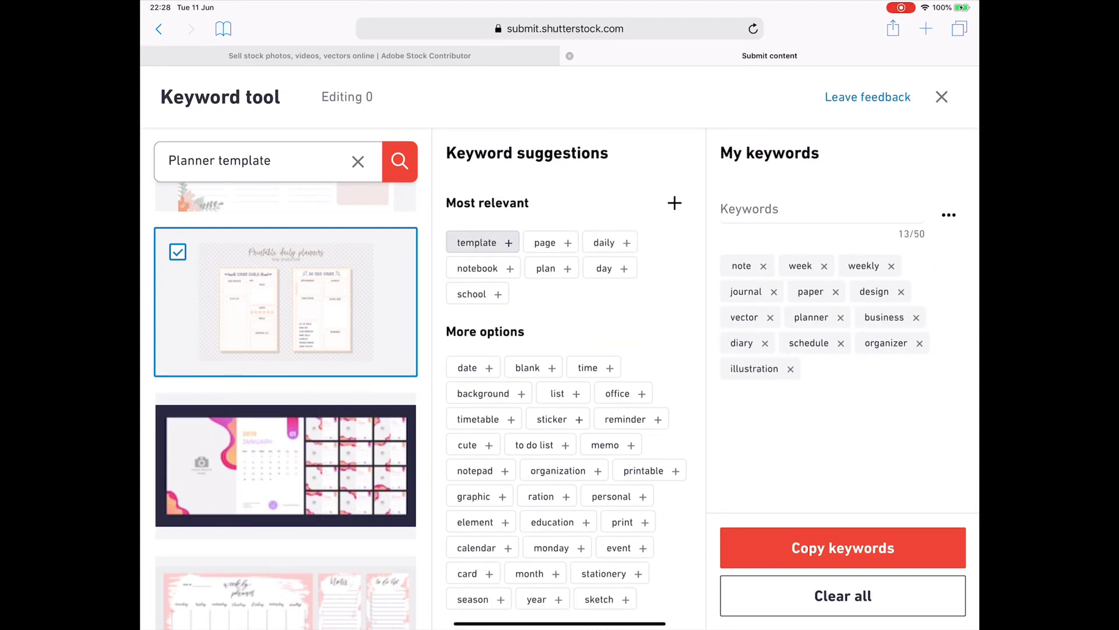
pyautogui.click(473, 242)
pyautogui.click(473, 242)
pyautogui.click(473, 242)
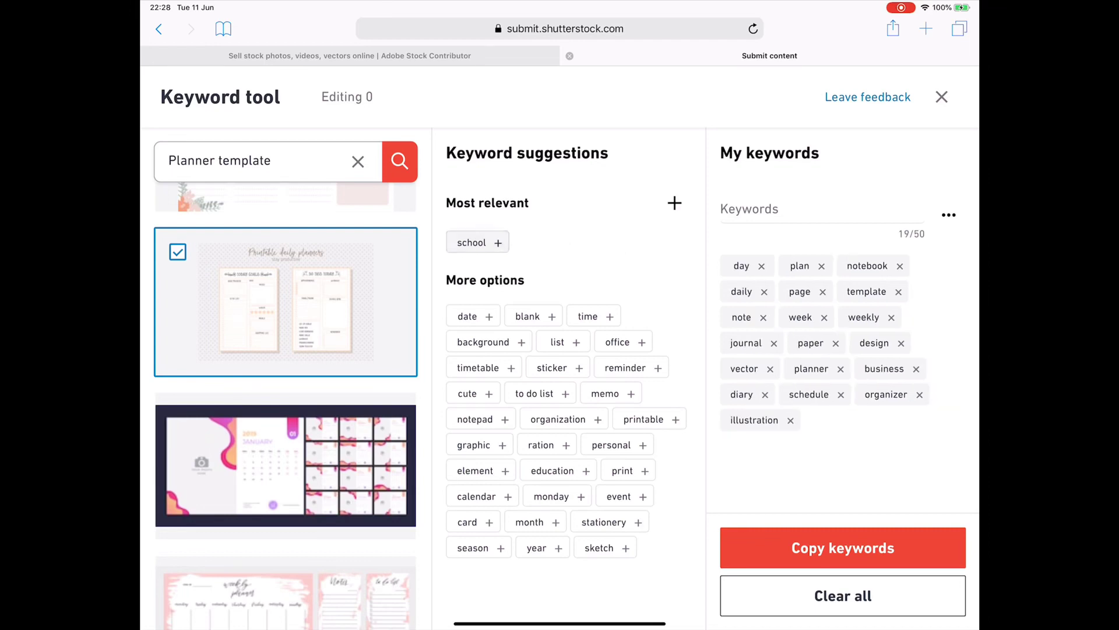
pyautogui.click(467, 311)
pyautogui.click(467, 311)
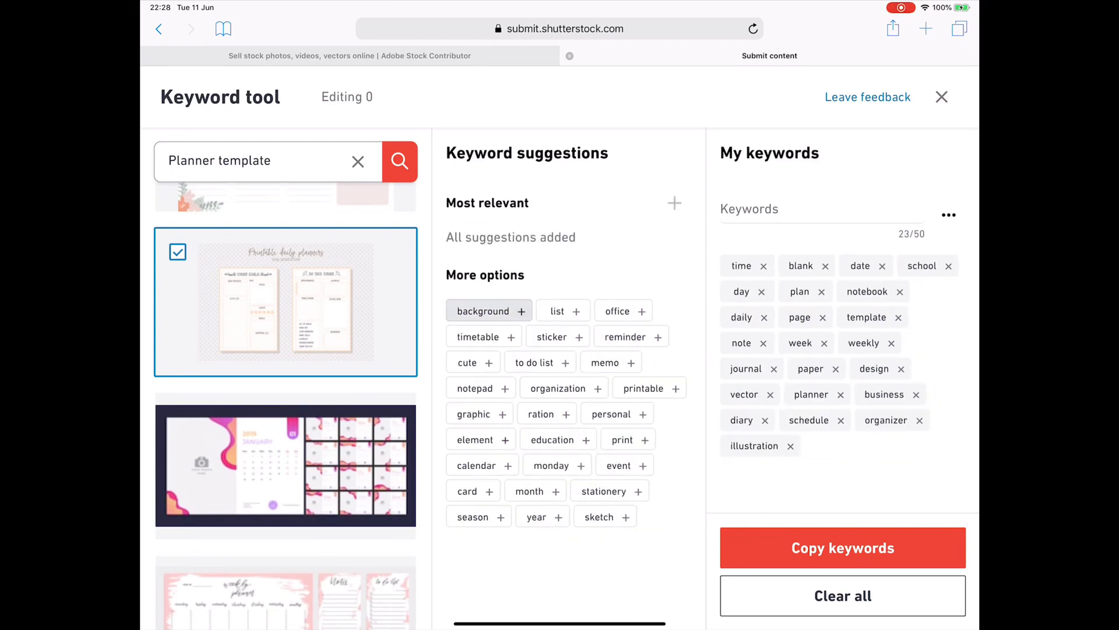
pyautogui.click(560, 310)
pyautogui.click(560, 311)
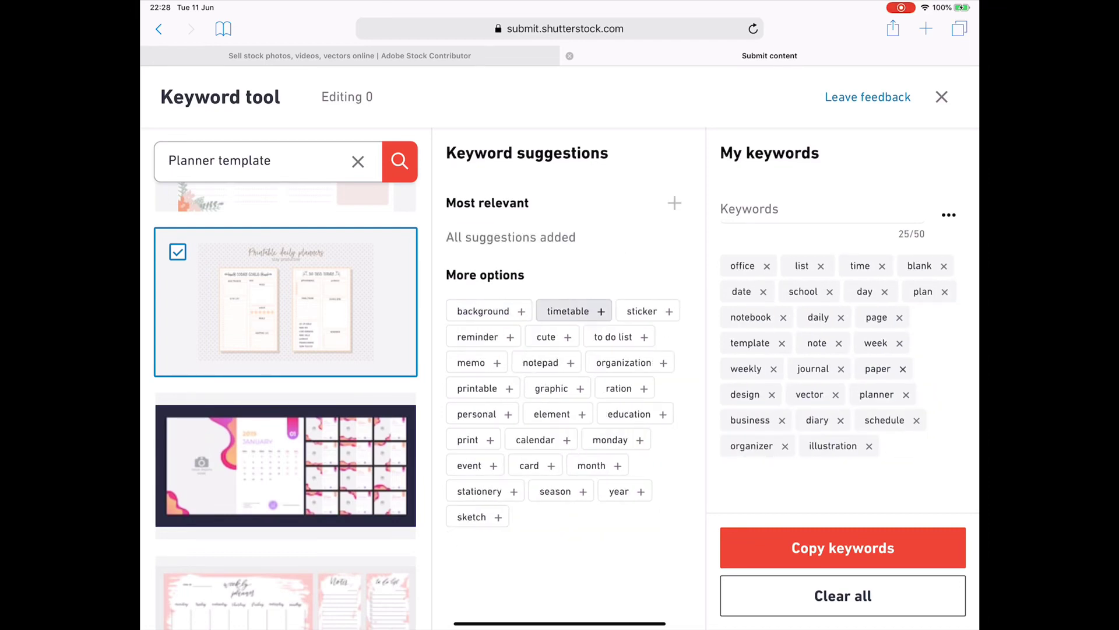
# - Add suggested keywords sticker, memo, notepad, printable, education, calendar, month and print
pyautogui.click(641, 310)
pyautogui.click(477, 336)
pyautogui.click(646, 310)
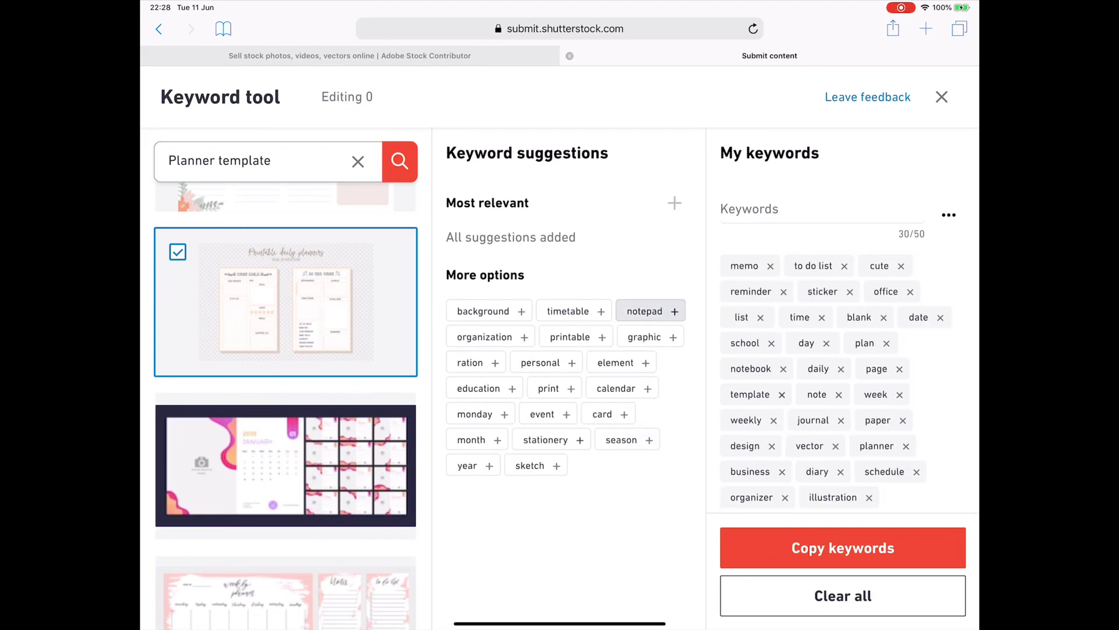
pyautogui.click(644, 311)
pyautogui.click(484, 337)
pyautogui.click(478, 336)
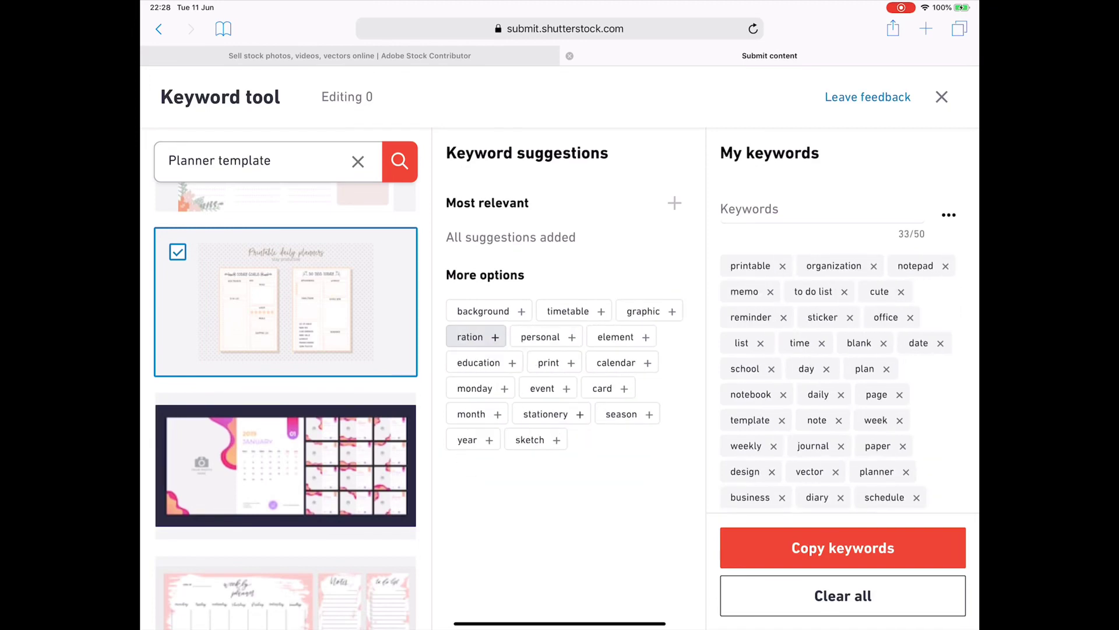
pyautogui.click(541, 337)
pyautogui.click(615, 336)
pyautogui.click(475, 362)
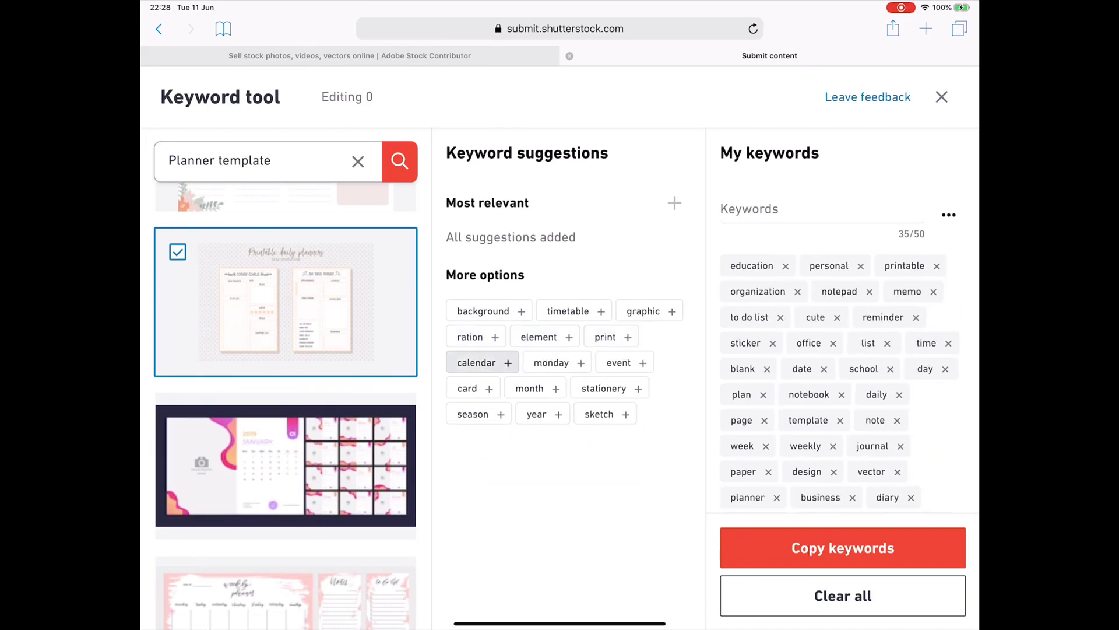
pyautogui.click(473, 388)
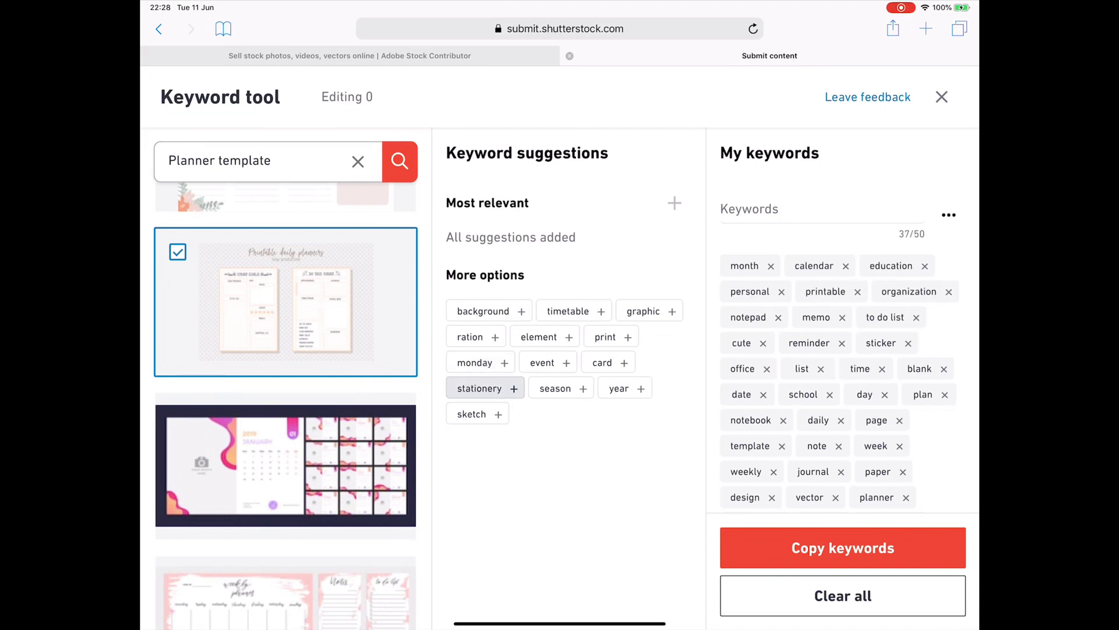
pyautogui.click(539, 336)
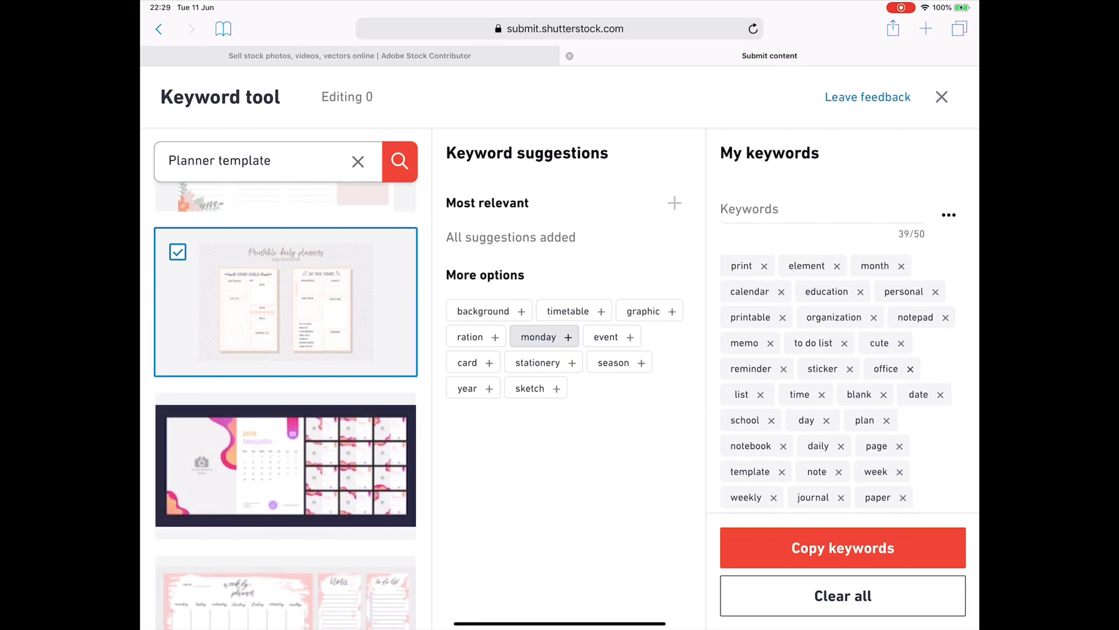
# - Add the custom keywords Monthly, green and leaves
pyautogui.click(758, 209)
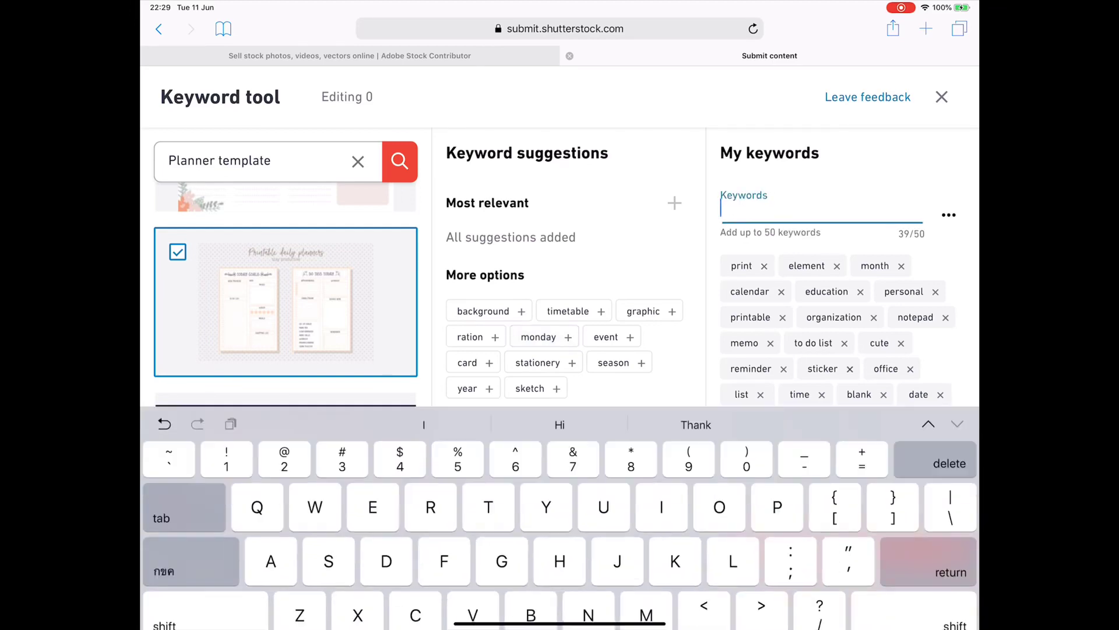
pyautogui.write('Mon')
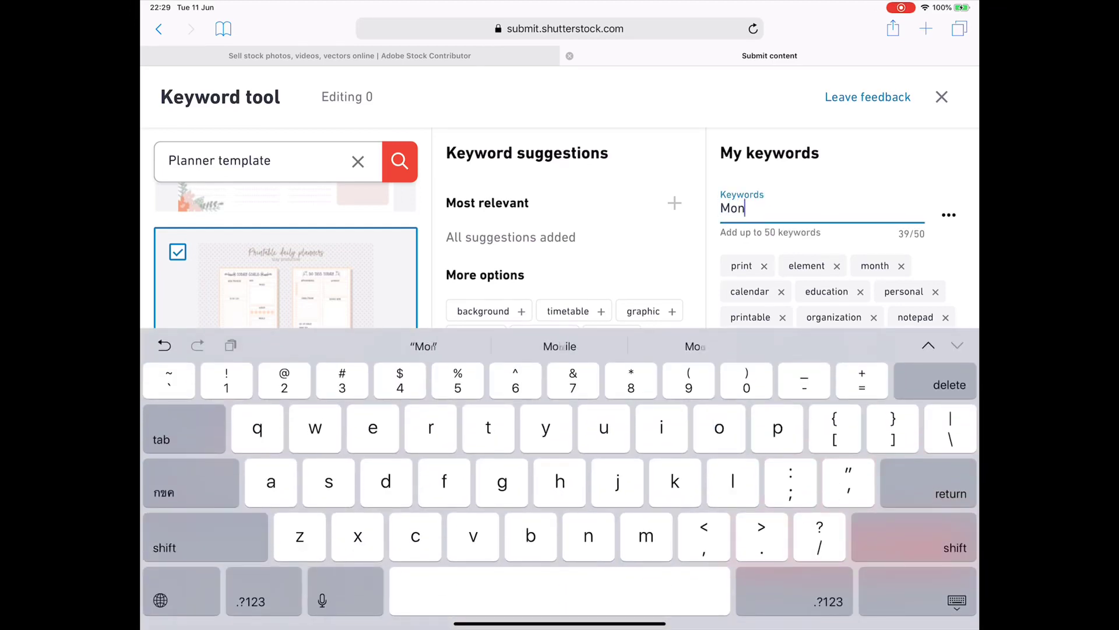
pyautogui.write('th')
pyautogui.click(560, 345)
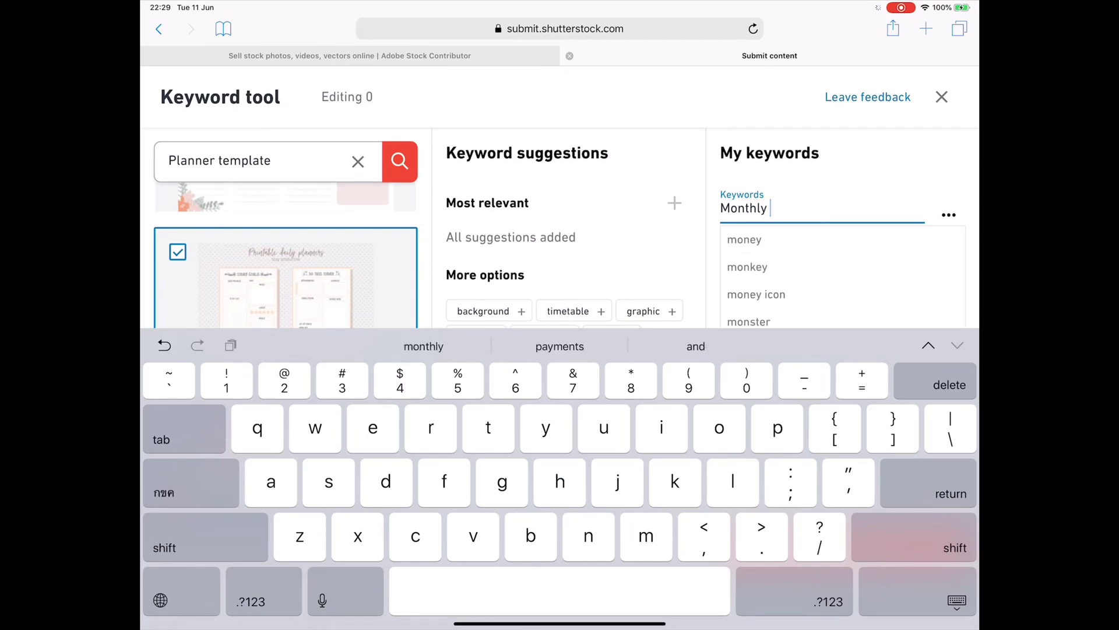
pyautogui.press('Return')
pyautogui.write('gre')
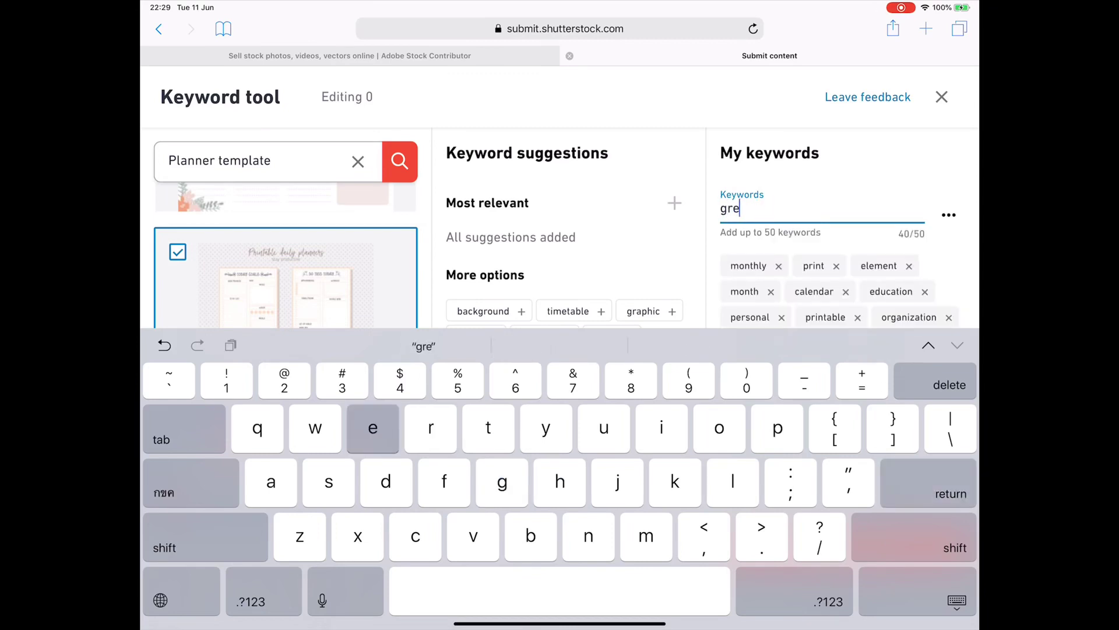
pyautogui.write('en')
pyautogui.press('Return')
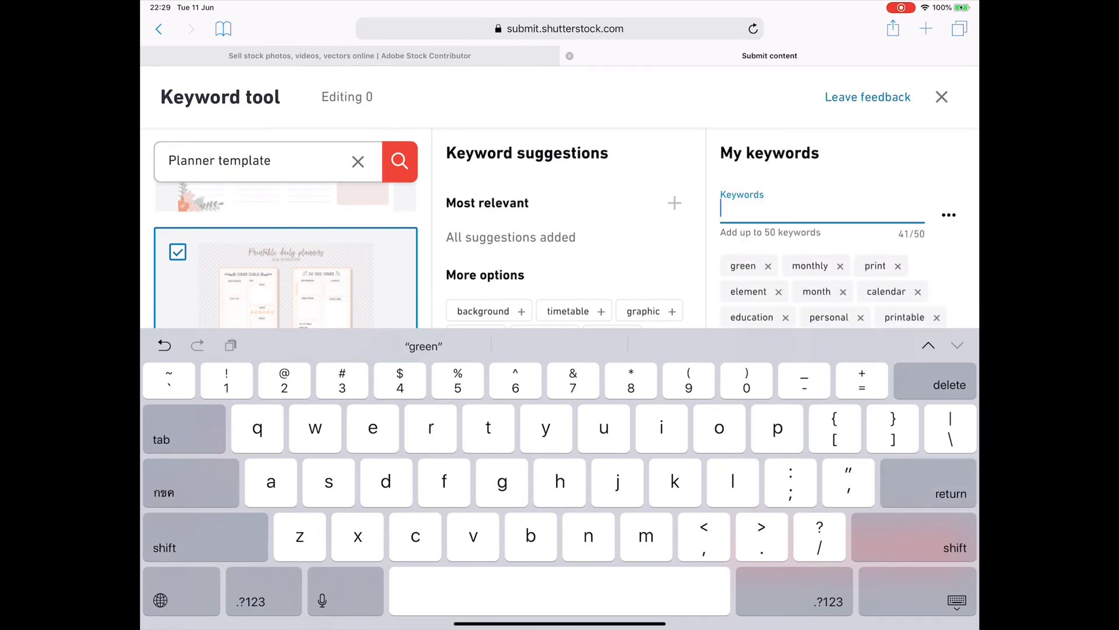
pyautogui.write('lean')
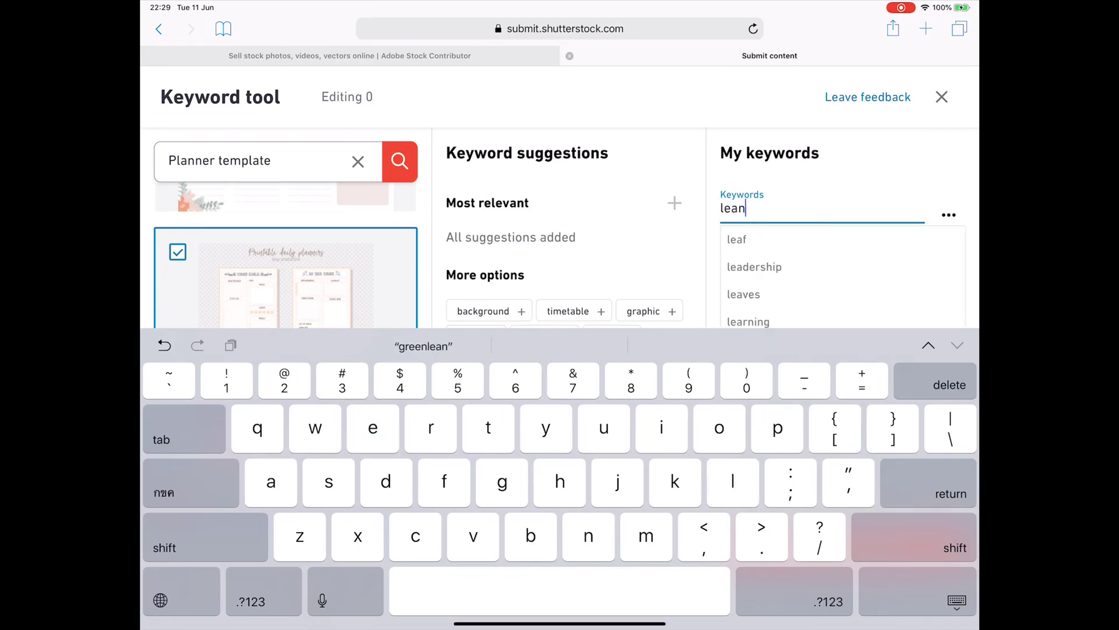
pyautogui.press('BackSpace')
pyautogui.write('ve')
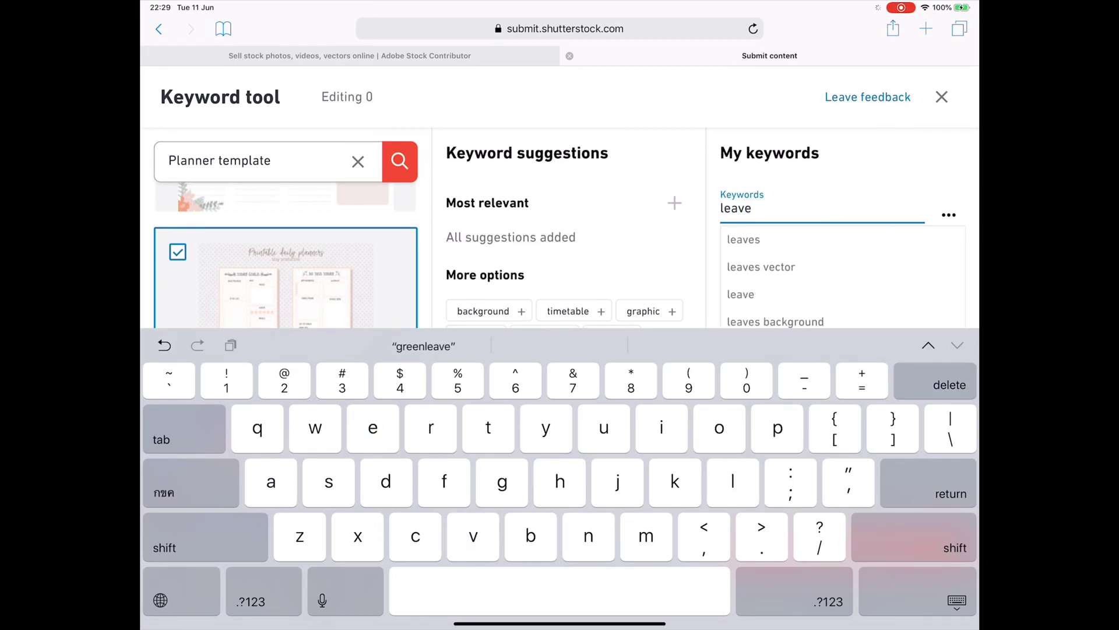
pyautogui.click(743, 239)
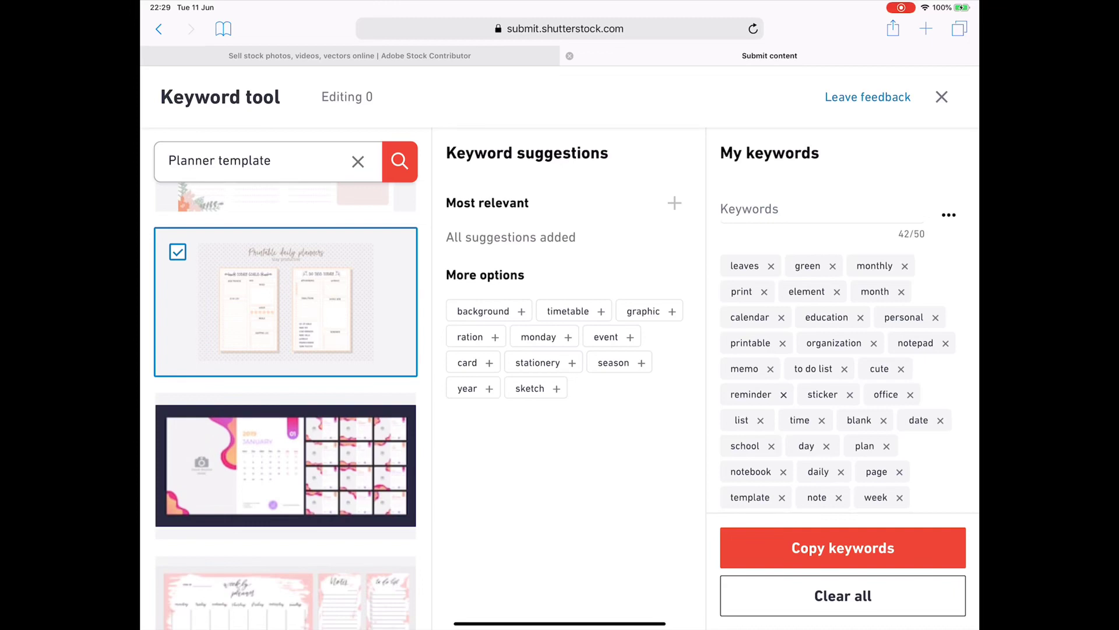
# - Add the keywords icon, event, graphic and isolated from typed entries and suggestions
pyautogui.click(817, 208)
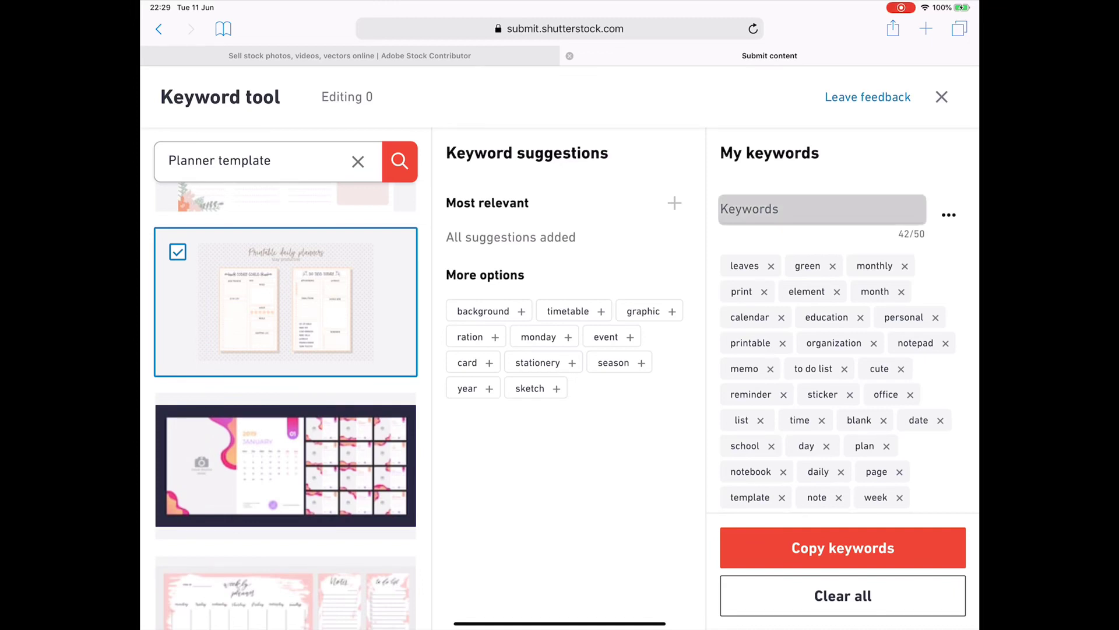
pyautogui.write('icon')
pyautogui.click(738, 266)
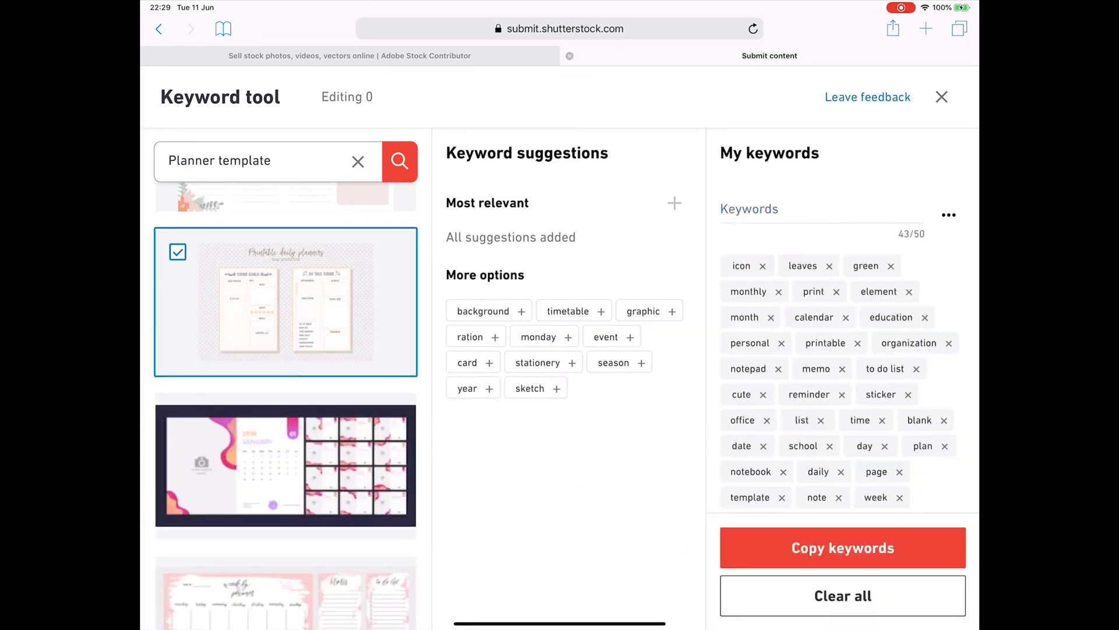
pyautogui.click(612, 336)
pyautogui.click(645, 310)
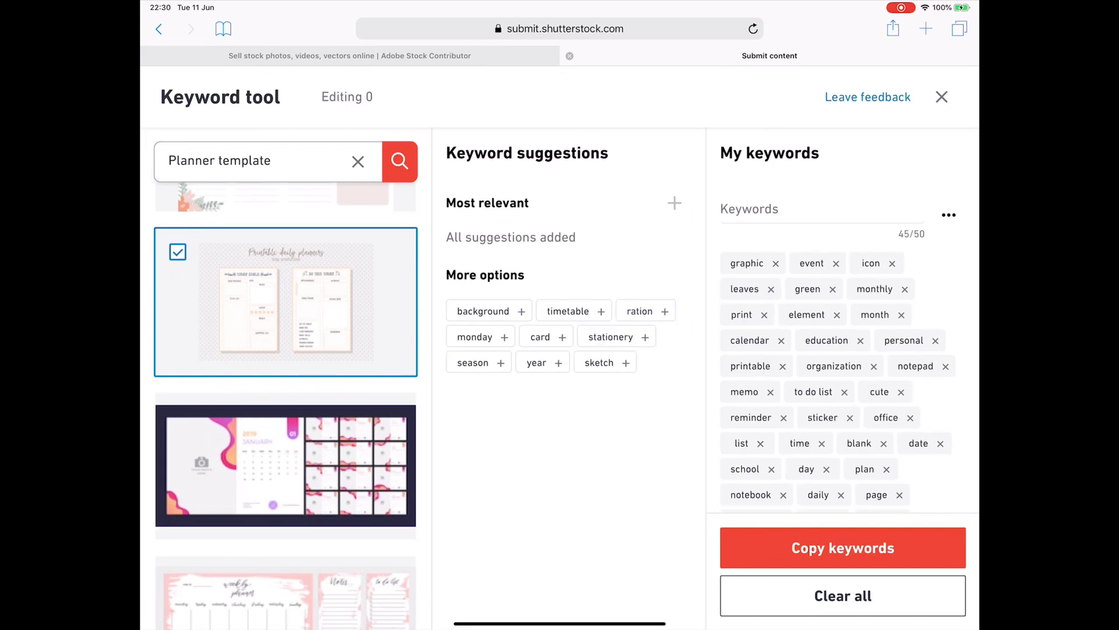
pyautogui.click(817, 209)
pyautogui.write('Notes')
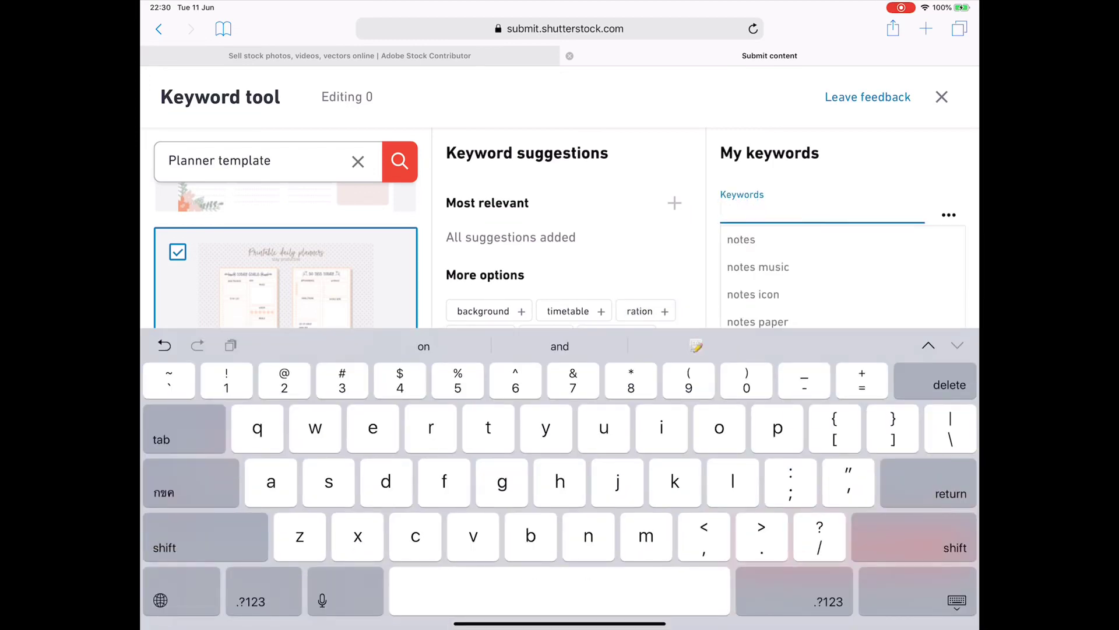
pyautogui.scroll(-3, 286, 408)
pyautogui.scroll(-3, 286, 408)
pyautogui.scroll(-3, 285, 408)
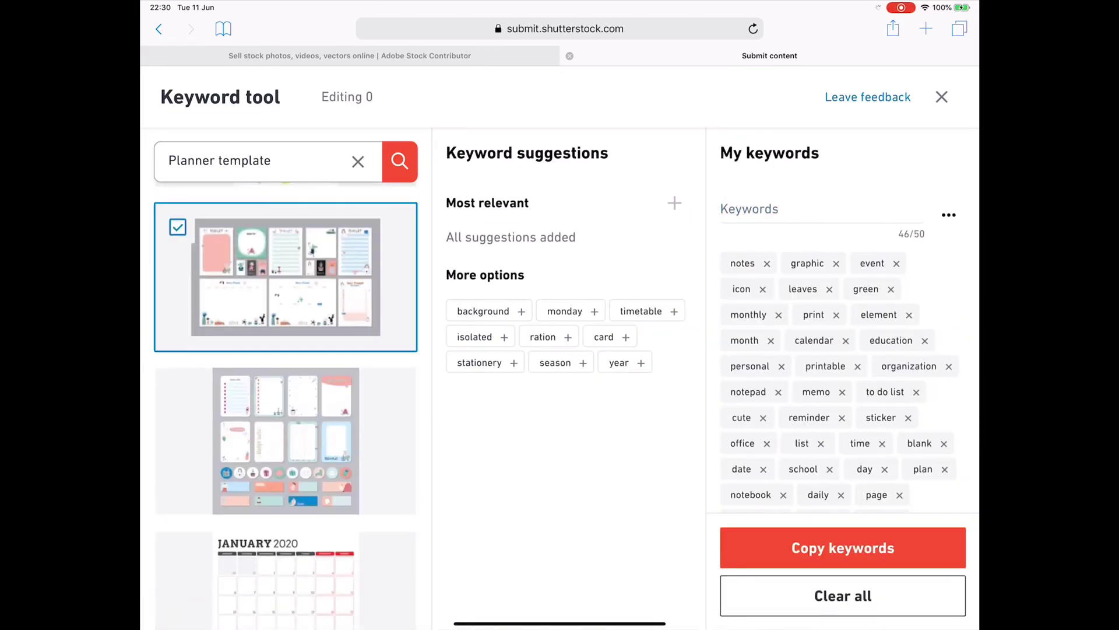
pyautogui.click(475, 337)
pyautogui.scroll(-5, 286, 408)
# - Base suggestions on the January 2020 and Monthly Planner images, adding simple and minimalist
pyautogui.click(286, 286)
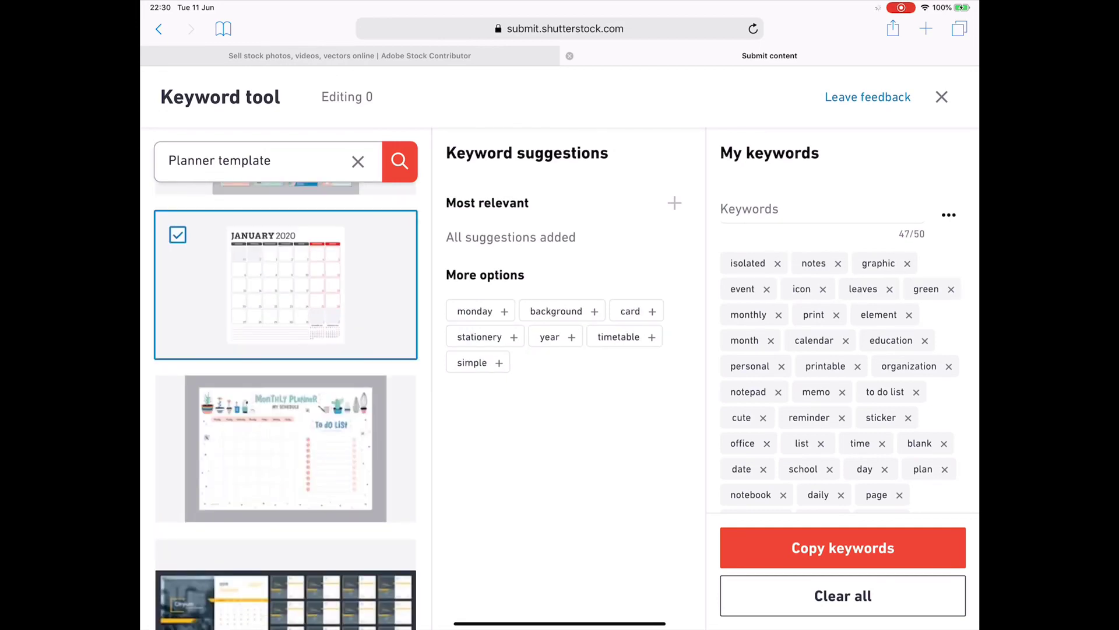
pyautogui.click(285, 448)
pyautogui.click(476, 337)
pyautogui.scroll(-3, 286, 409)
pyautogui.scroll(-2, 286, 408)
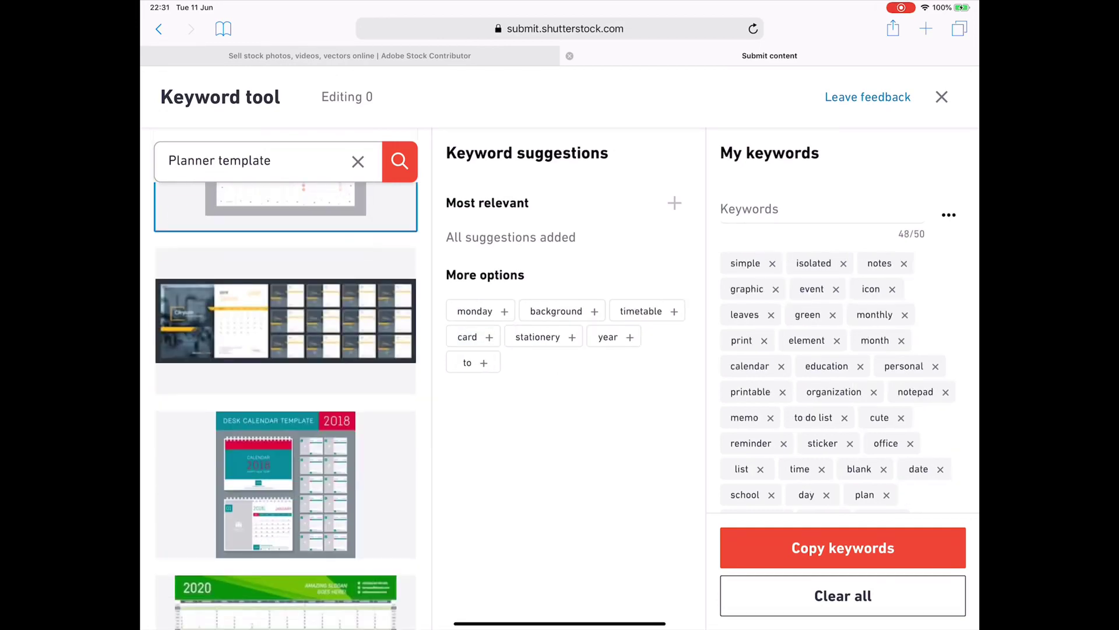
pyautogui.click(822, 208)
pyautogui.write('Mini')
pyautogui.click(560, 345)
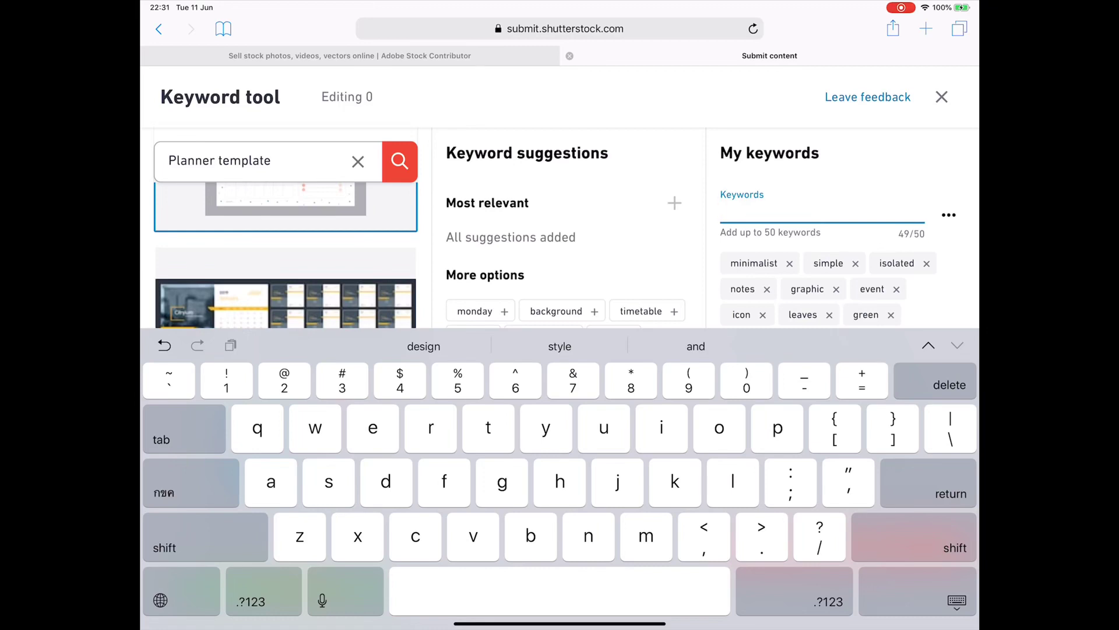
# - Add journalism as the 50th keyword, copy all 50 keywords, and close the keyword tool
pyautogui.write('jour')
pyautogui.press('BackSpace')
pyautogui.press('BackSpace')
pyautogui.press('BackSpace')
pyautogui.press('BackSpace')
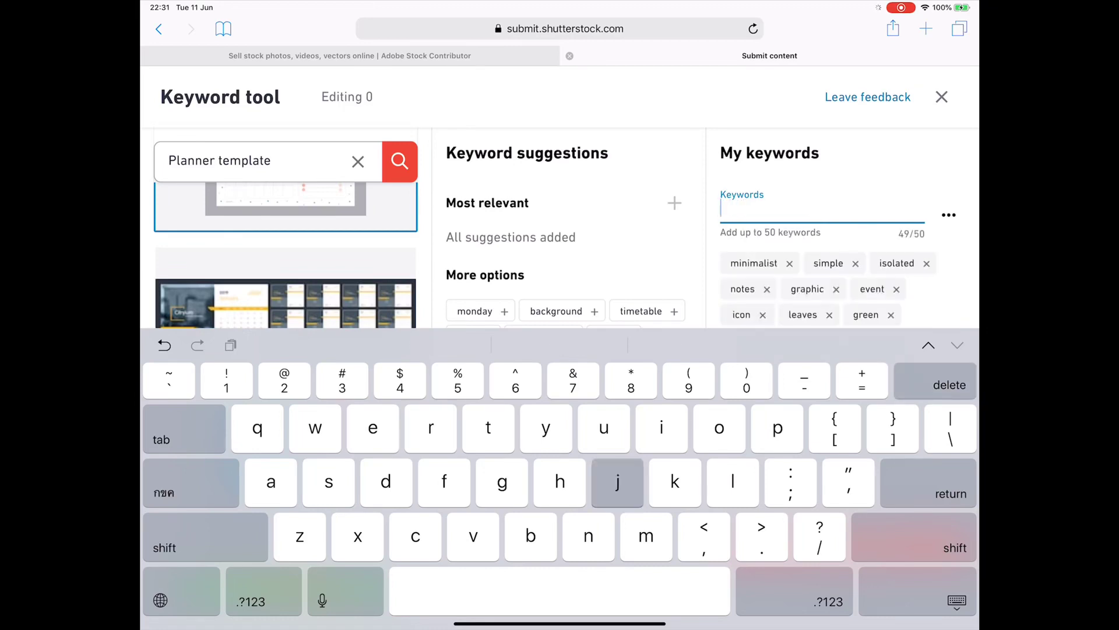
pyautogui.write('jour')
pyautogui.click(956, 601)
pyautogui.click(822, 208)
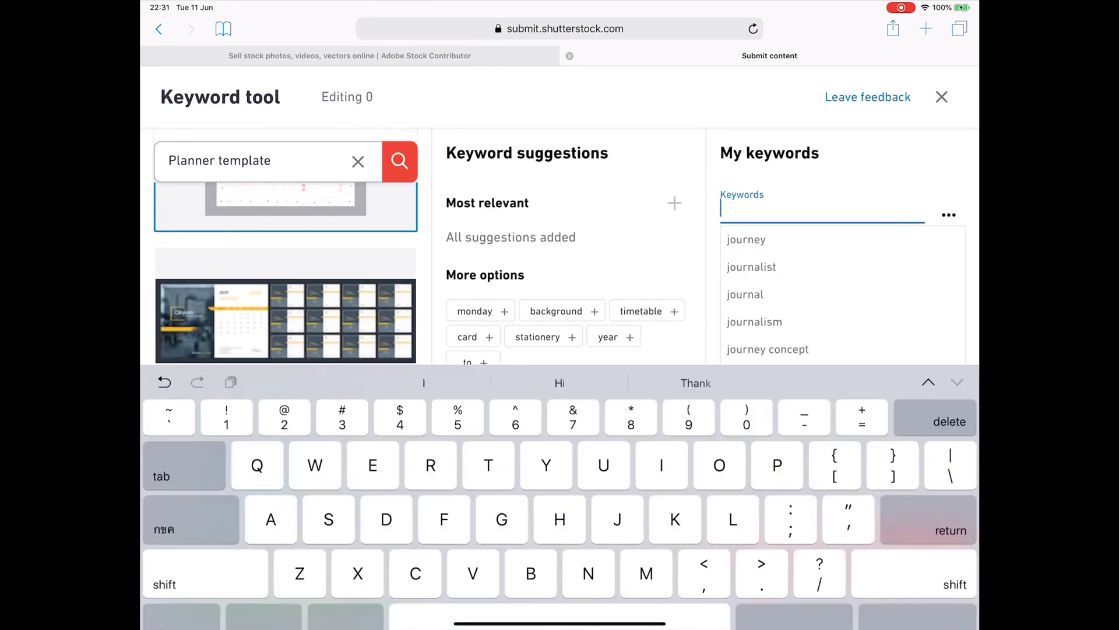
pyautogui.write('Jour')
pyautogui.click(843, 265)
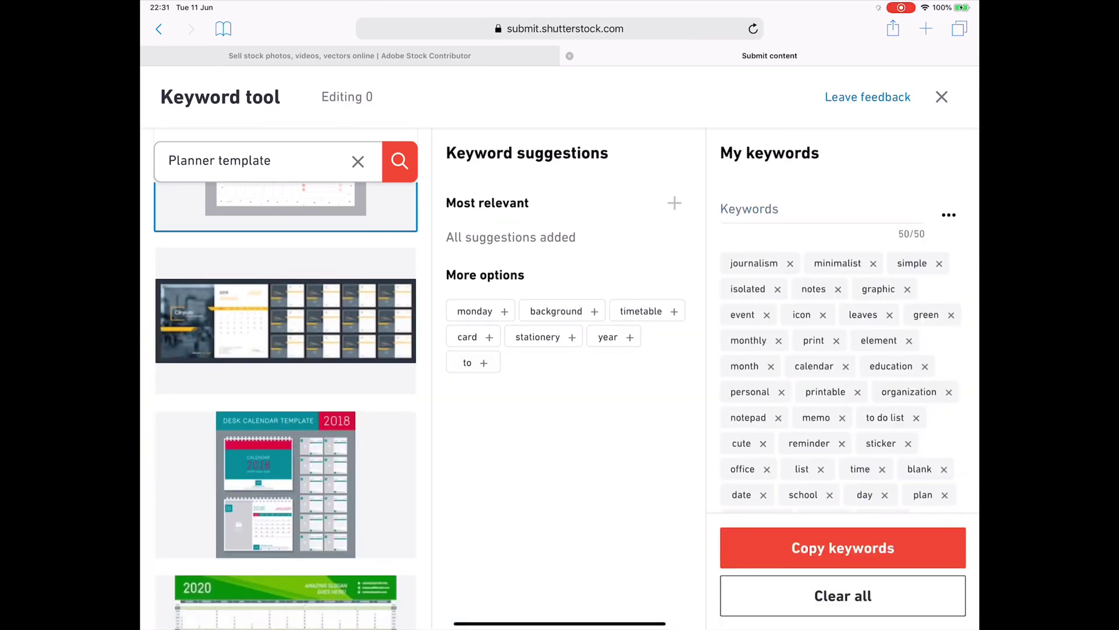
pyautogui.click(843, 548)
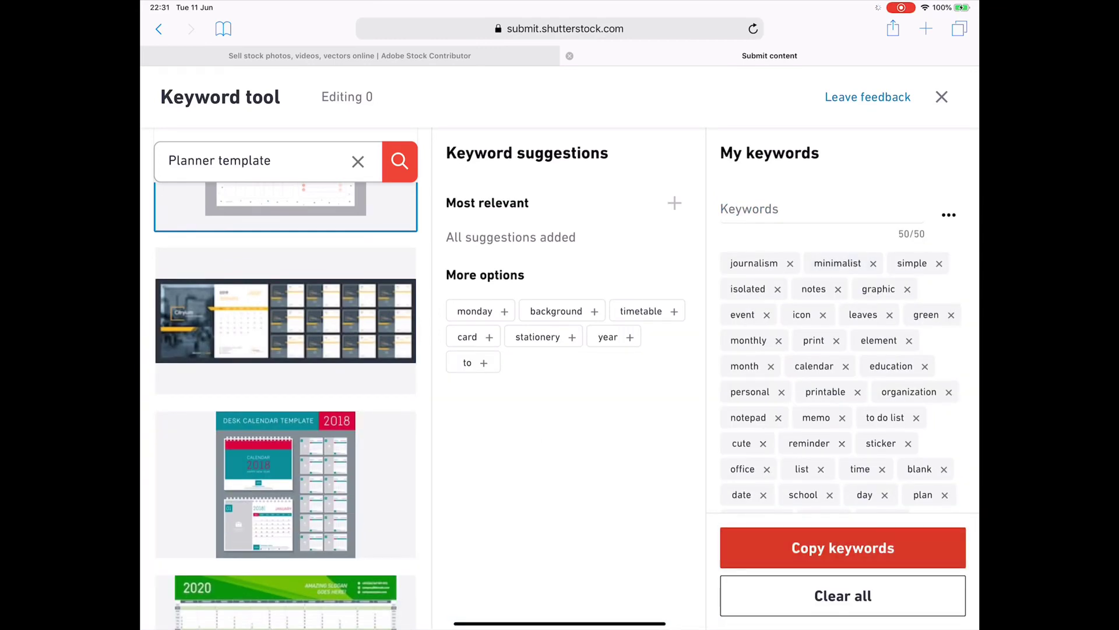
pyautogui.click(941, 97)
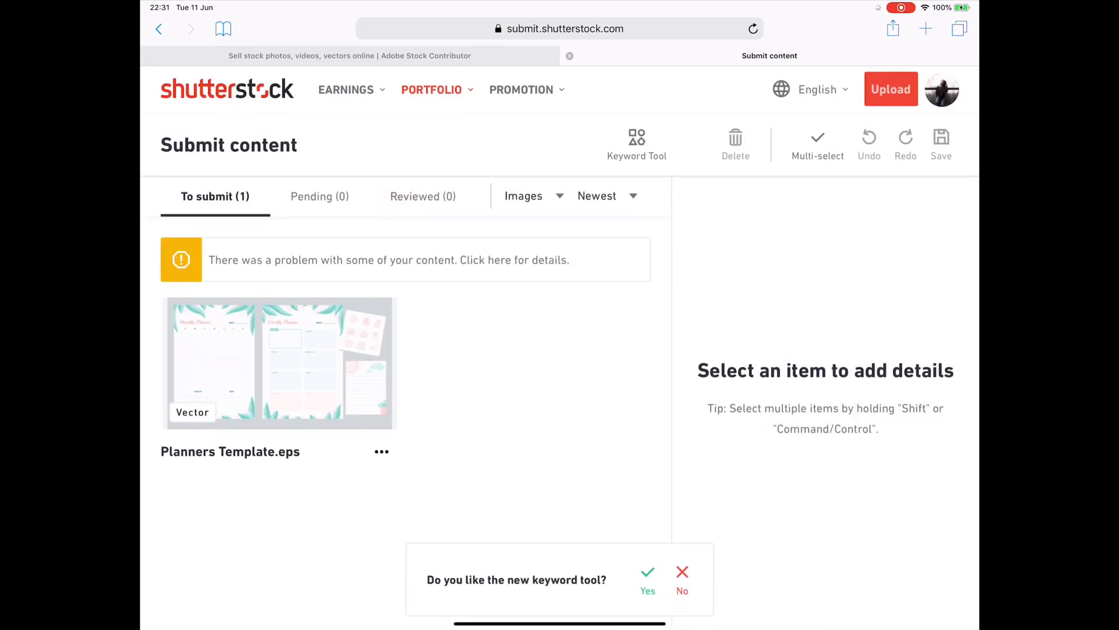
# - Open Planners Template.eps details, dismiss the survey, and set categories Business/Finance and Education
pyautogui.click(280, 362)
pyautogui.click(648, 580)
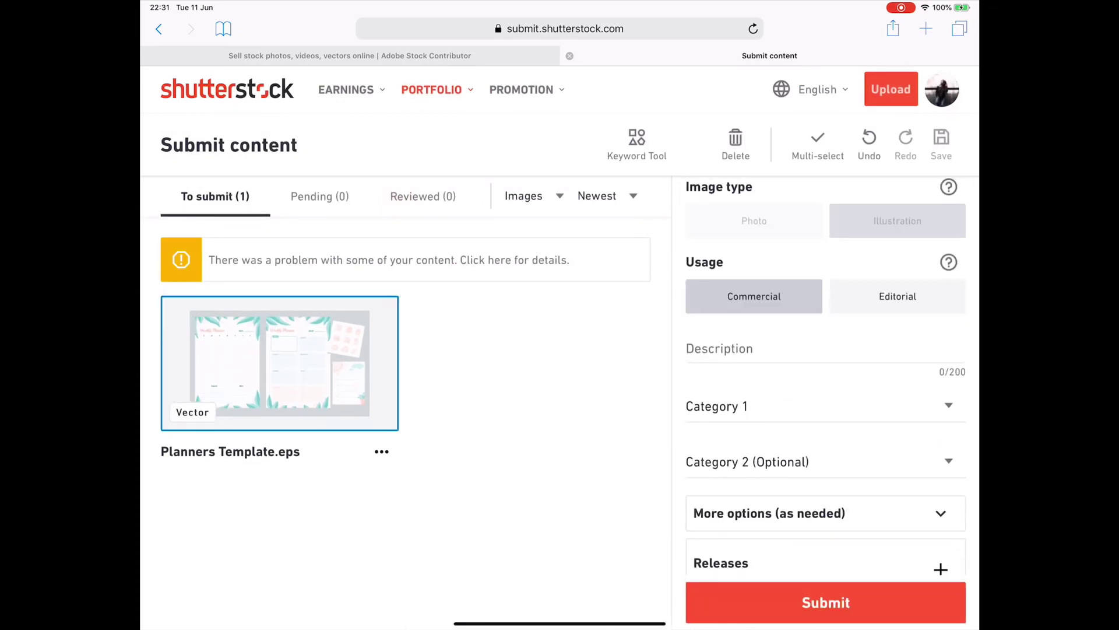
pyautogui.click(681, 581)
pyautogui.click(817, 406)
pyautogui.scroll(-3, 822, 359)
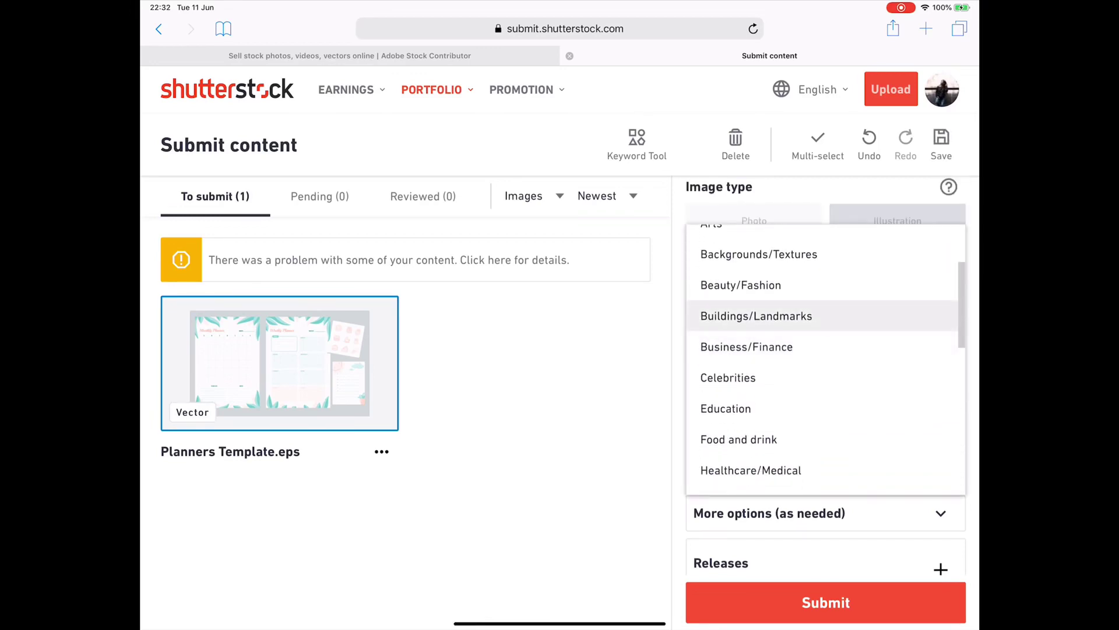
pyautogui.click(726, 408)
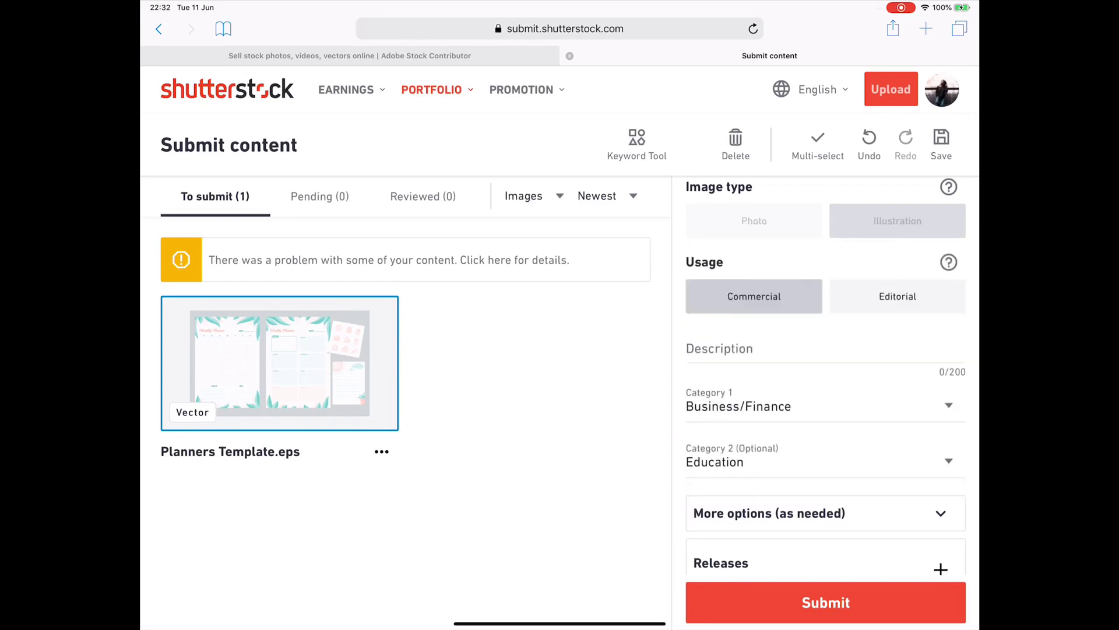
pyautogui.scroll(-6, 825, 379)
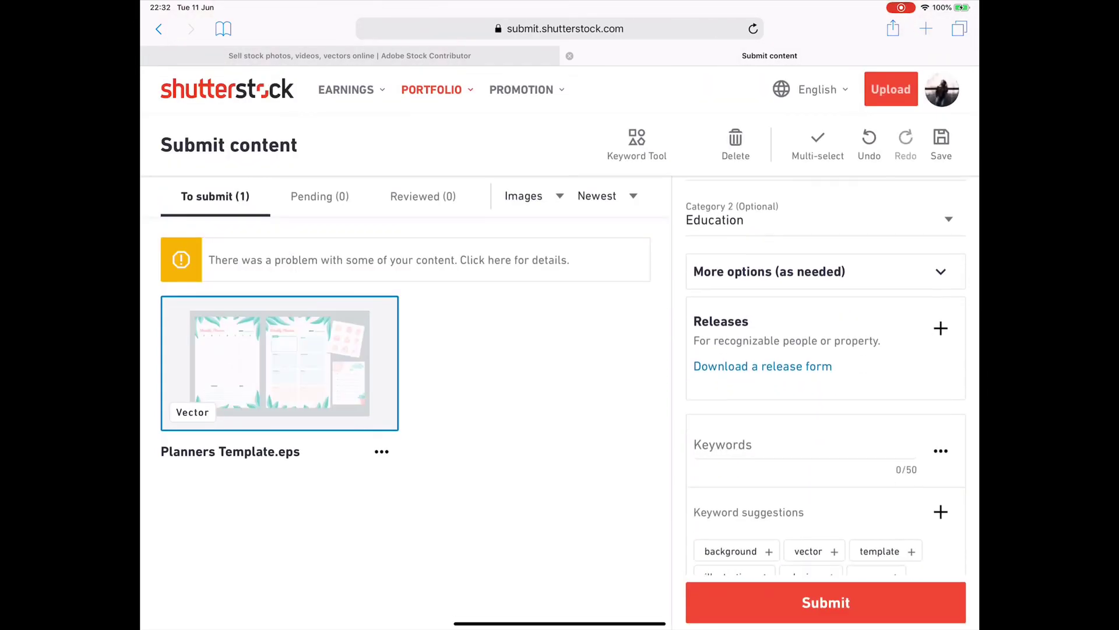
# - Paste the copied keyword list into Planners Template.eps and add 'set' to reach 50/50
pyautogui.click(941, 324)
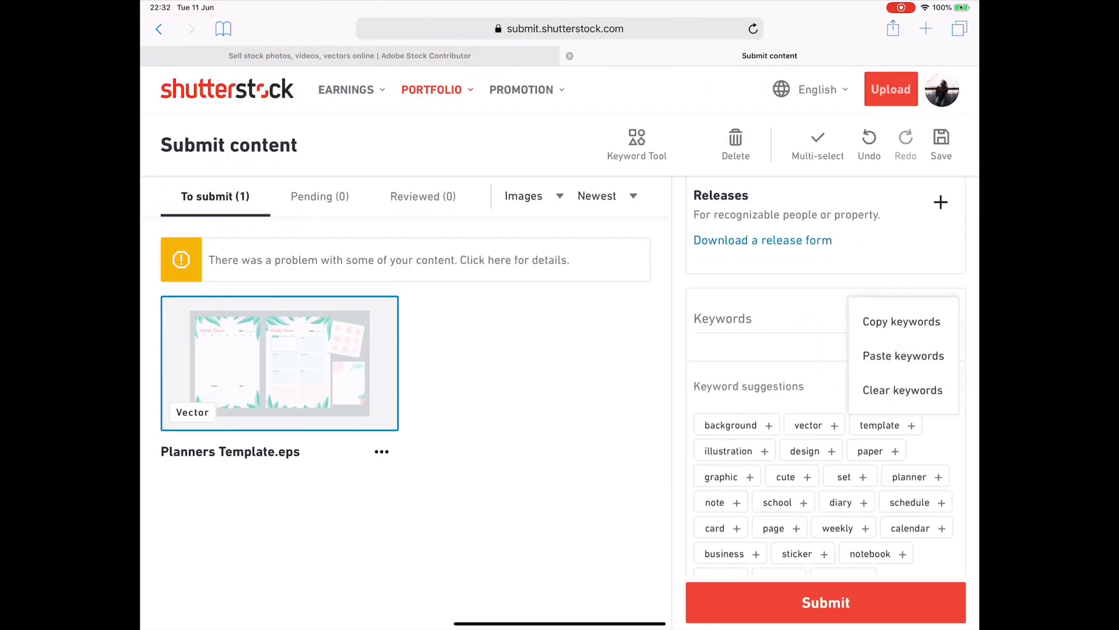
pyautogui.click(903, 356)
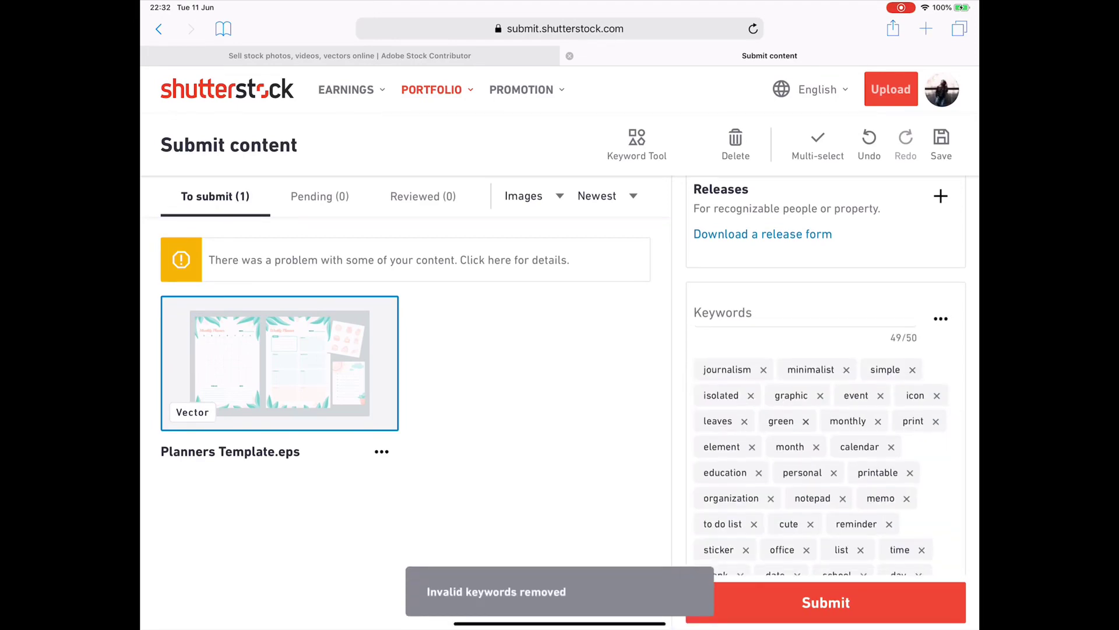
pyautogui.scroll(-5, 826, 408)
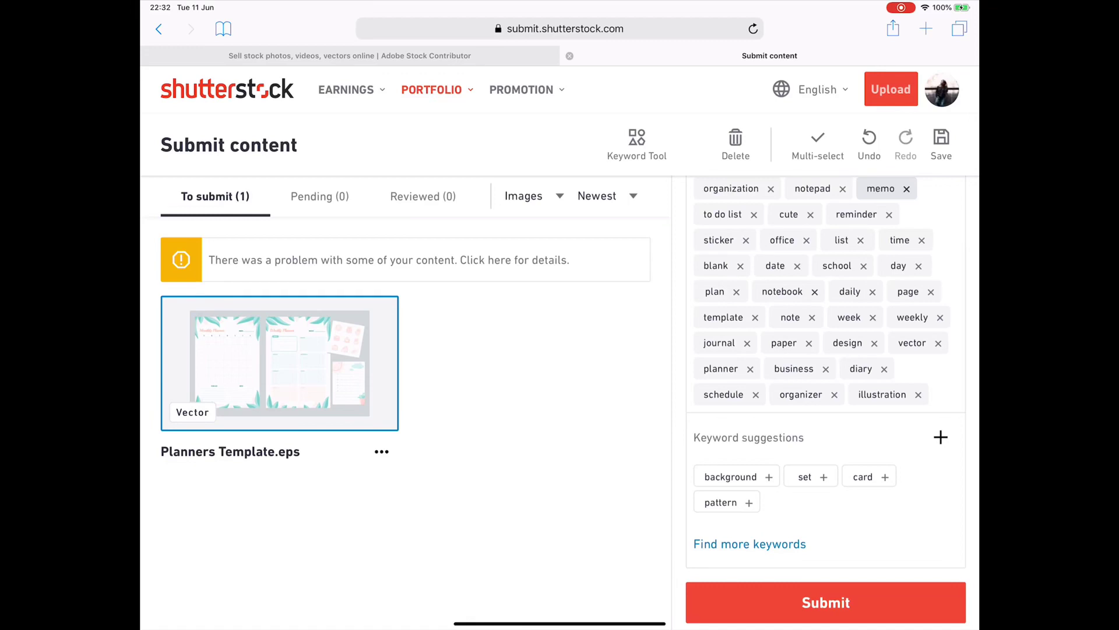
pyautogui.click(813, 477)
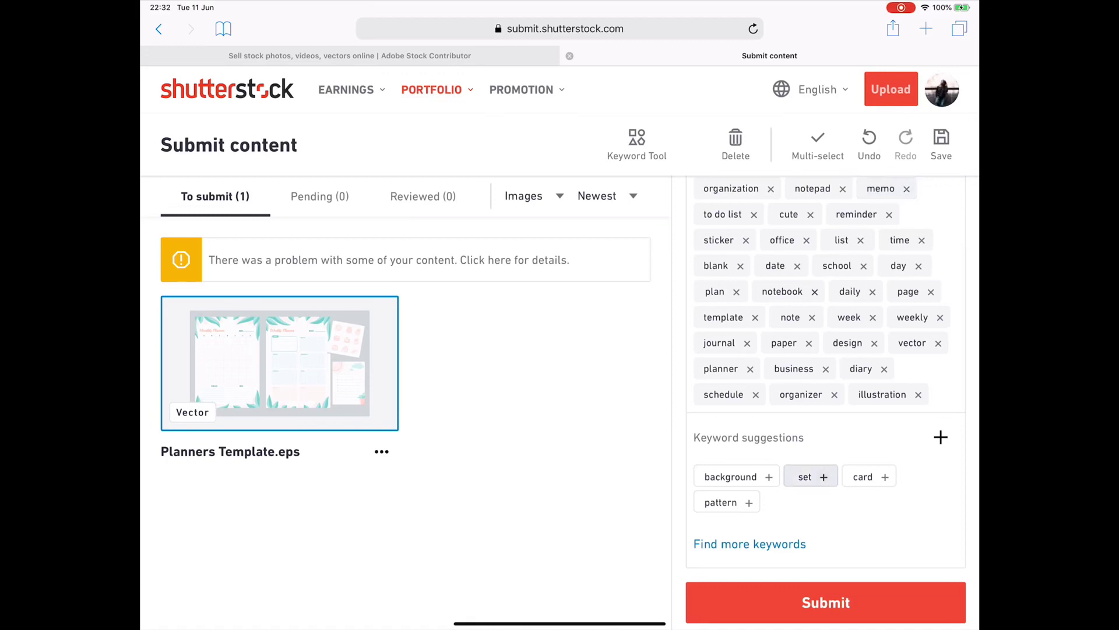
pyautogui.scroll(10, 826, 373)
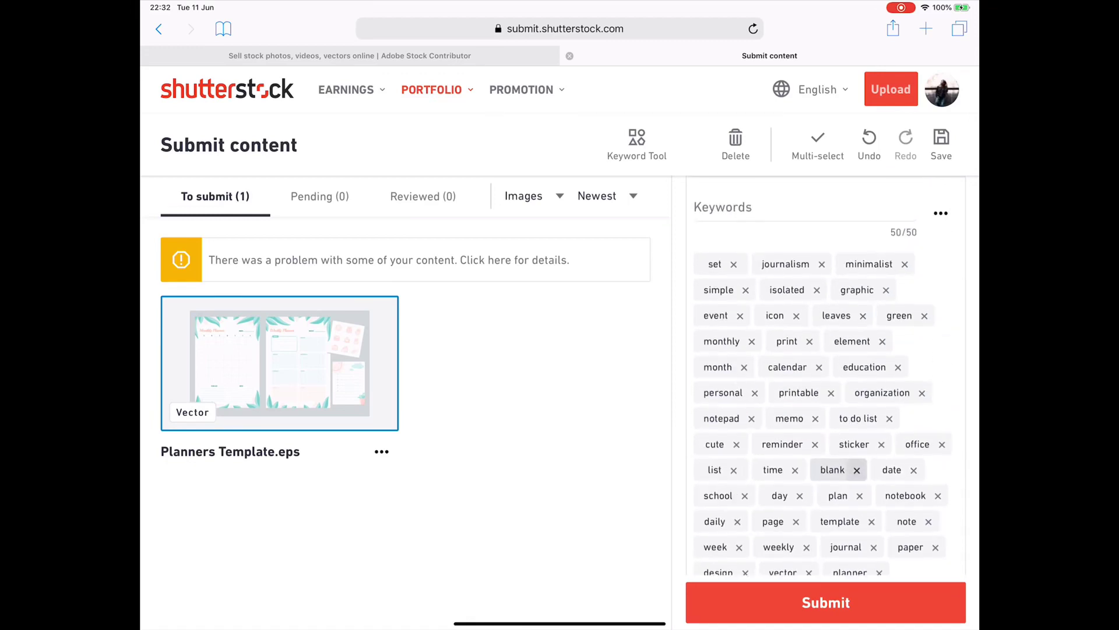
pyautogui.click(758, 408)
# - Describe it as minimalist printable daily/weekly/monthly planners template with green and pink leaves, then submit
pyautogui.write('Set')
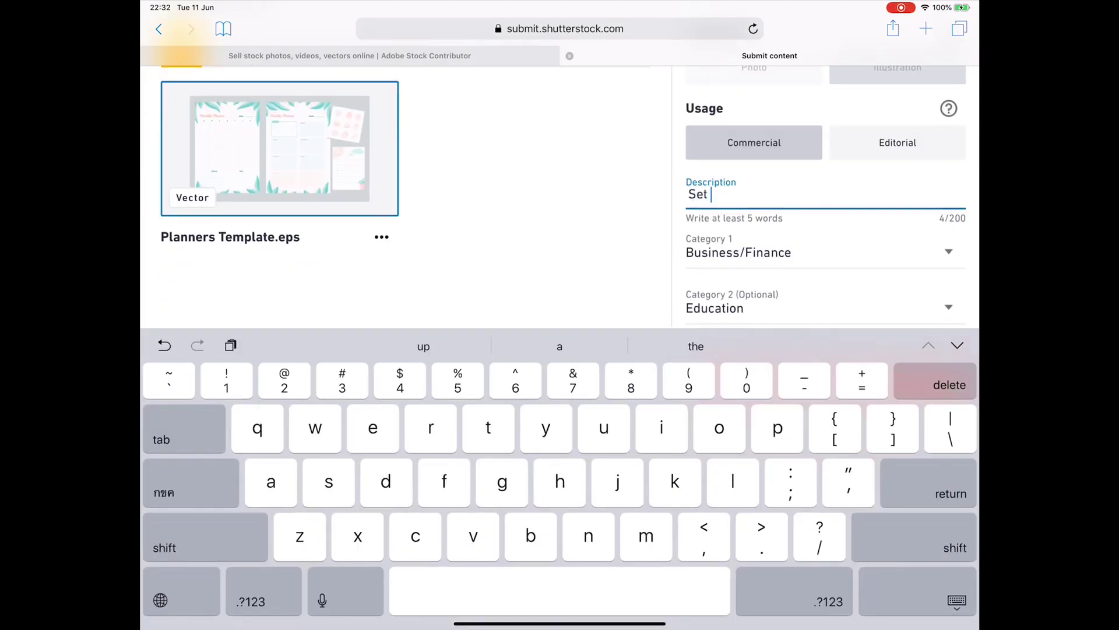
pyautogui.write(' of minimalist ')
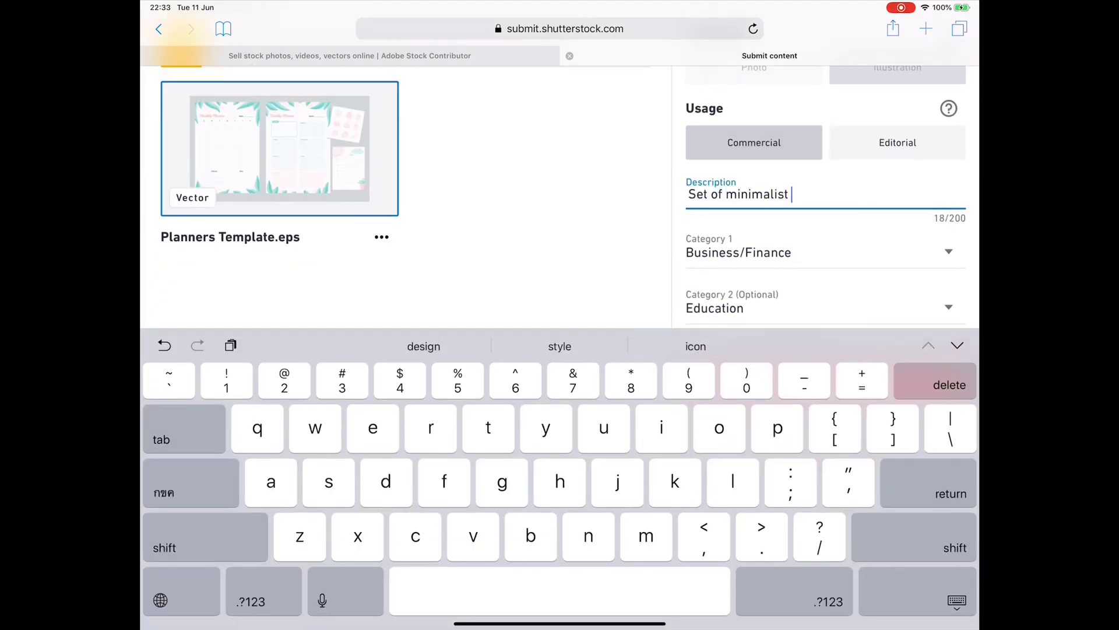
pyautogui.write('planners ')
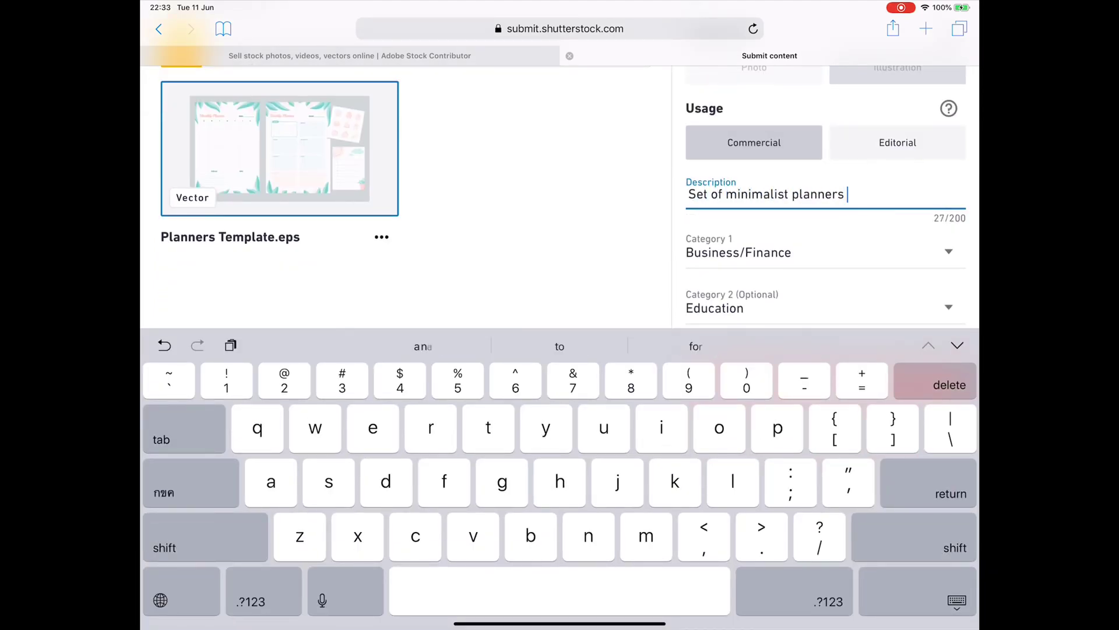
pyautogui.write('printable ')
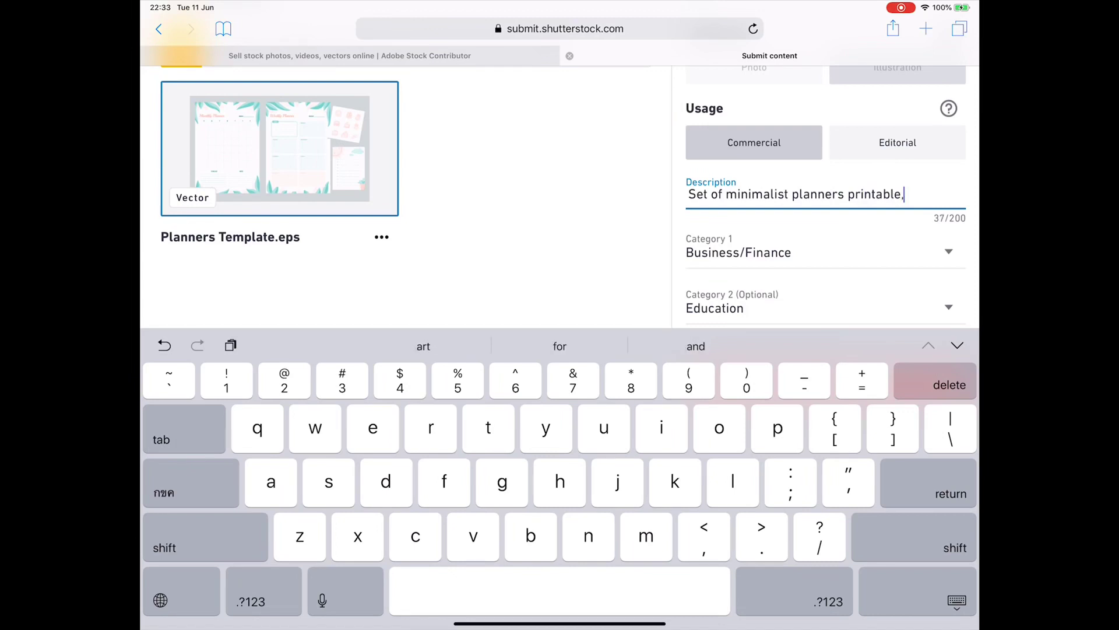
pyautogui.write('dial')
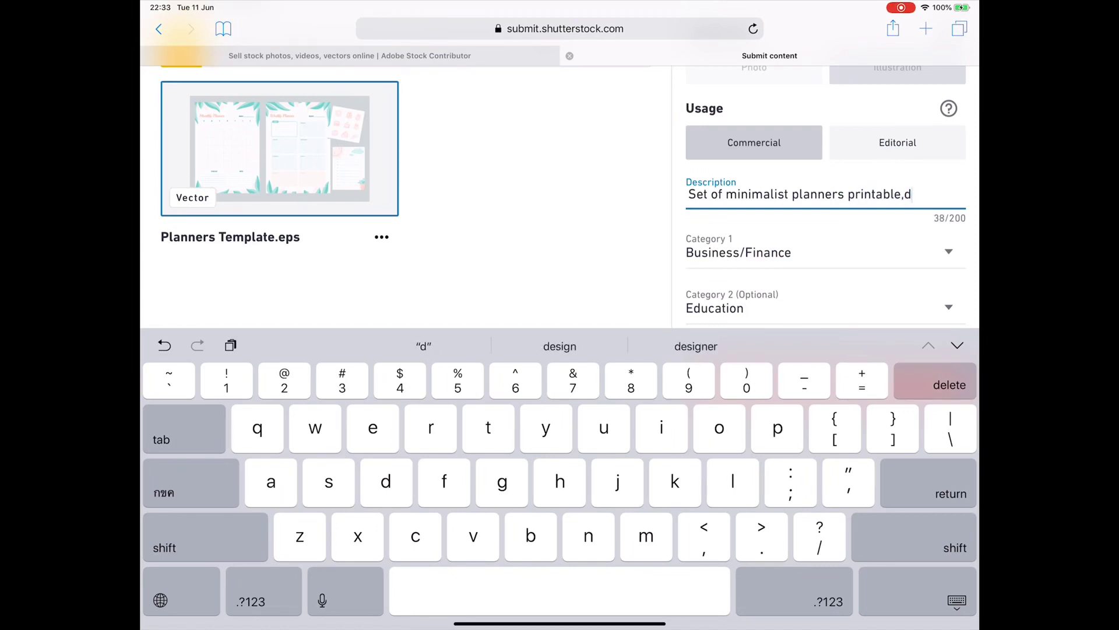
pyautogui.press('BackSpace')
pyautogui.press('BackSpace')
pyautogui.press('BackSpace')
pyautogui.write('aily,')
pyautogui.click(907, 195)
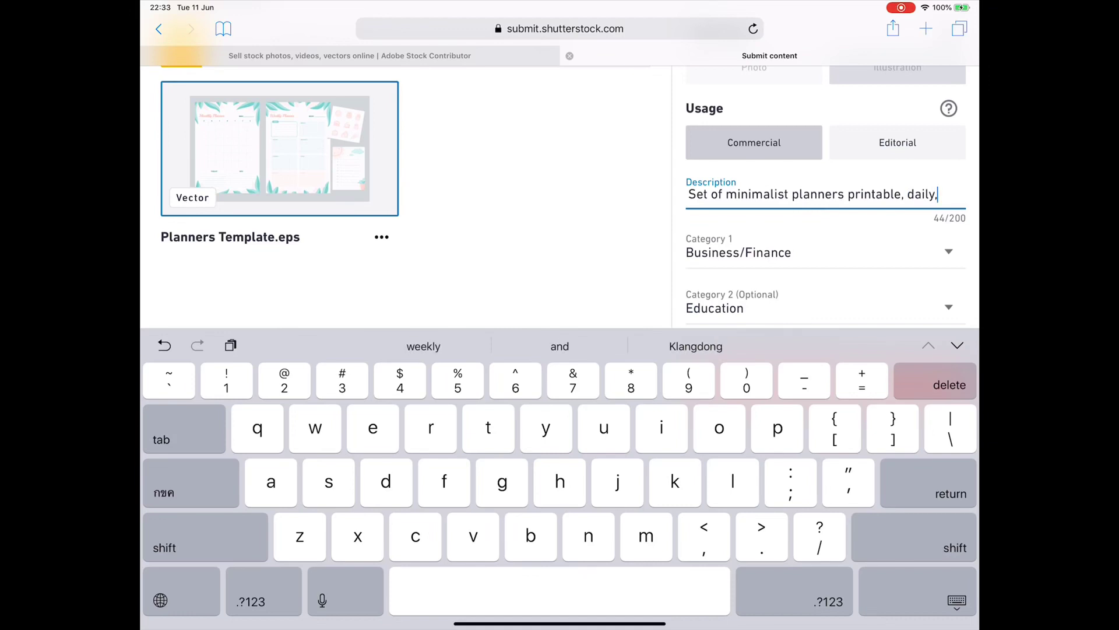
pyautogui.write('weekly, mo')
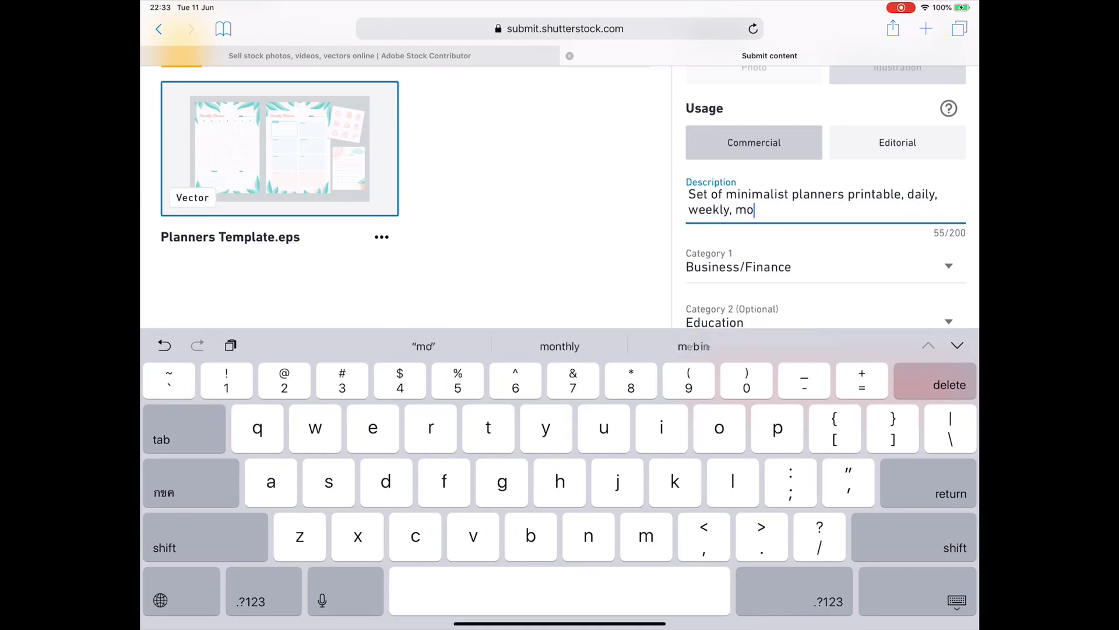
pyautogui.write('nthly,')
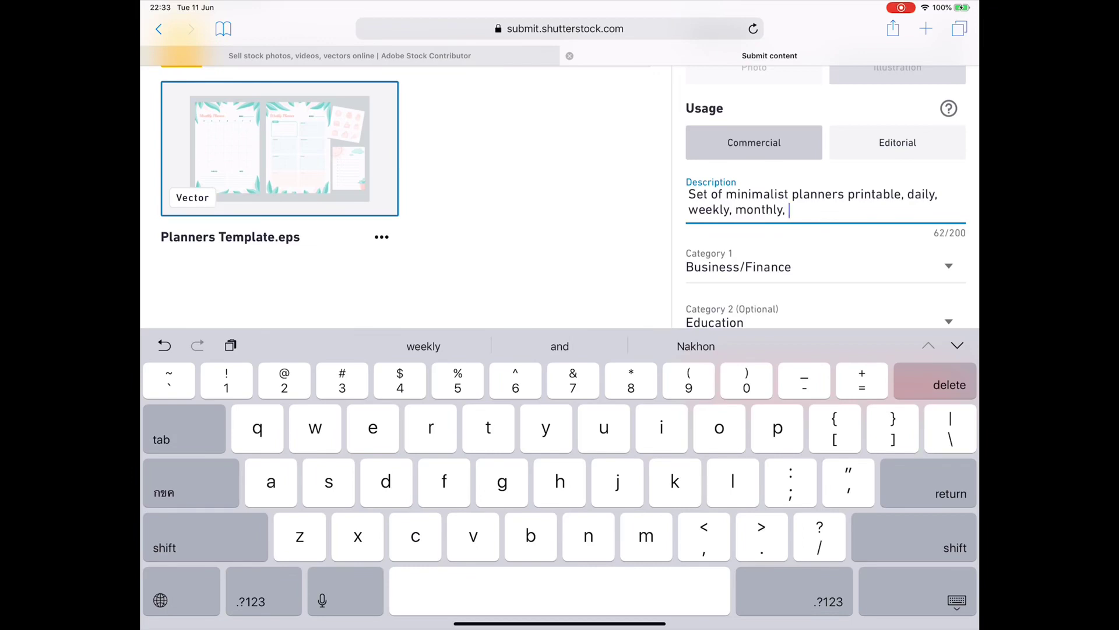
pyautogui.write('calen')
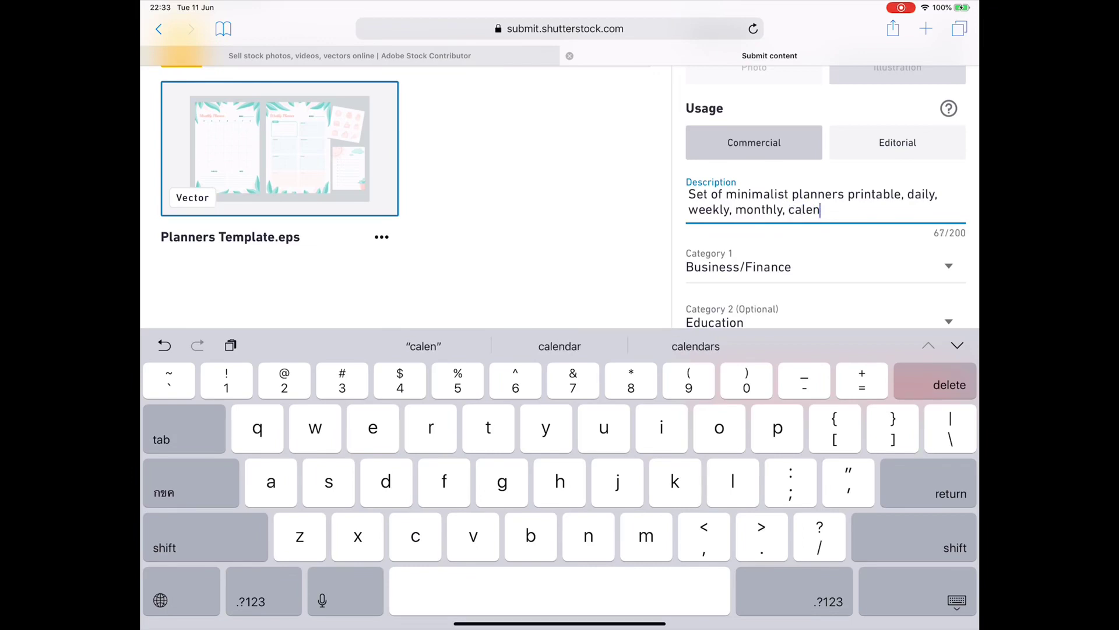
pyautogui.write('dar, notes')
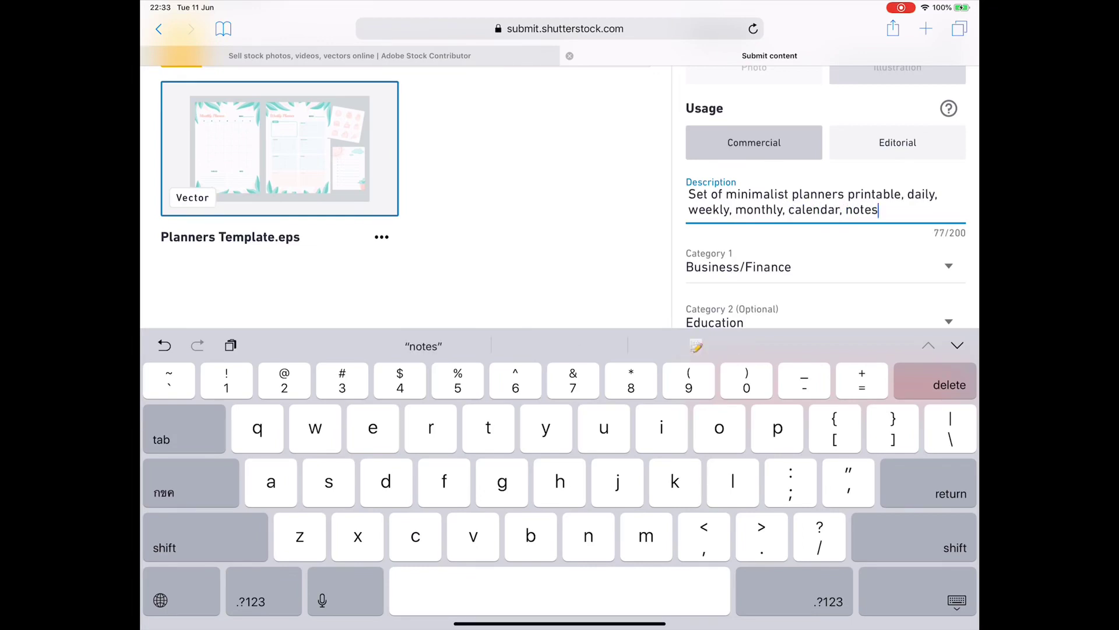
pyautogui.write(' to do list ')
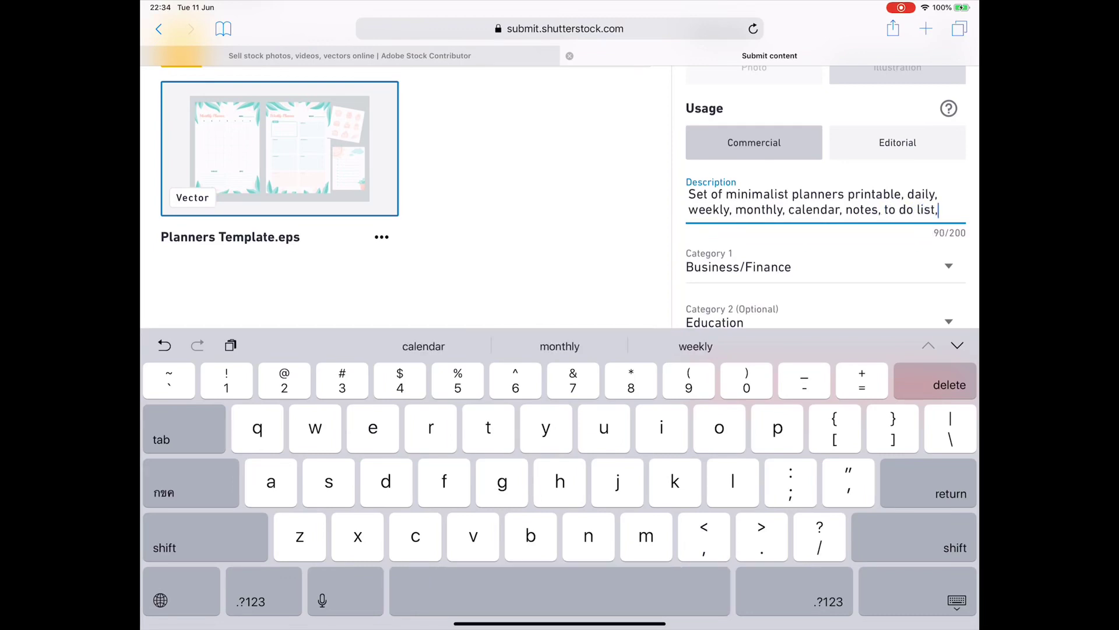
pyautogui.write(' memo')
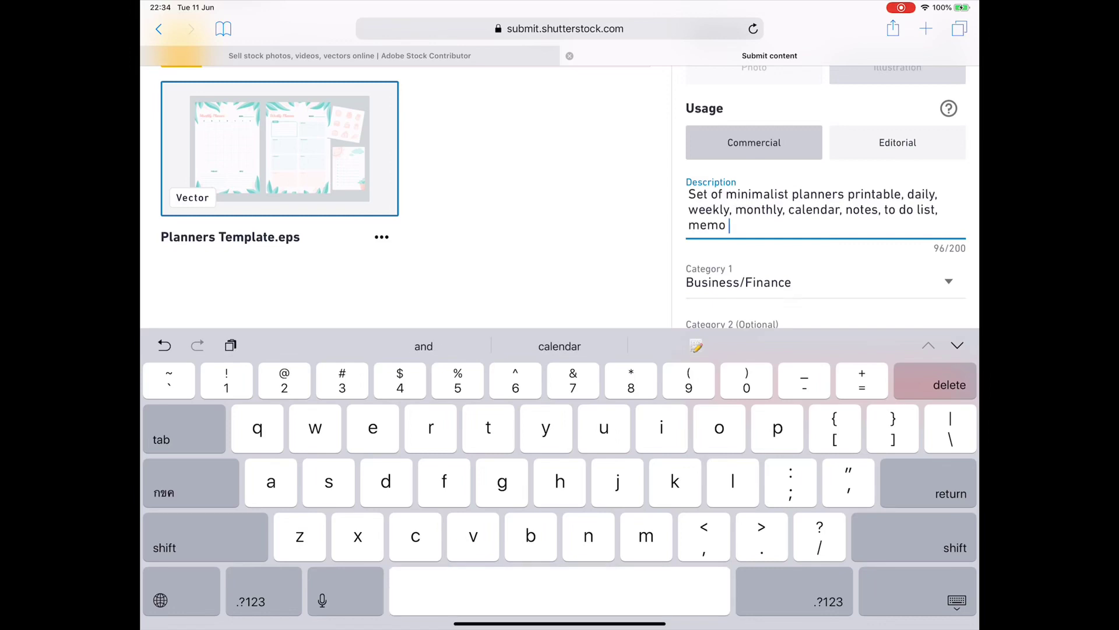
pyautogui.write(' and sticker i')
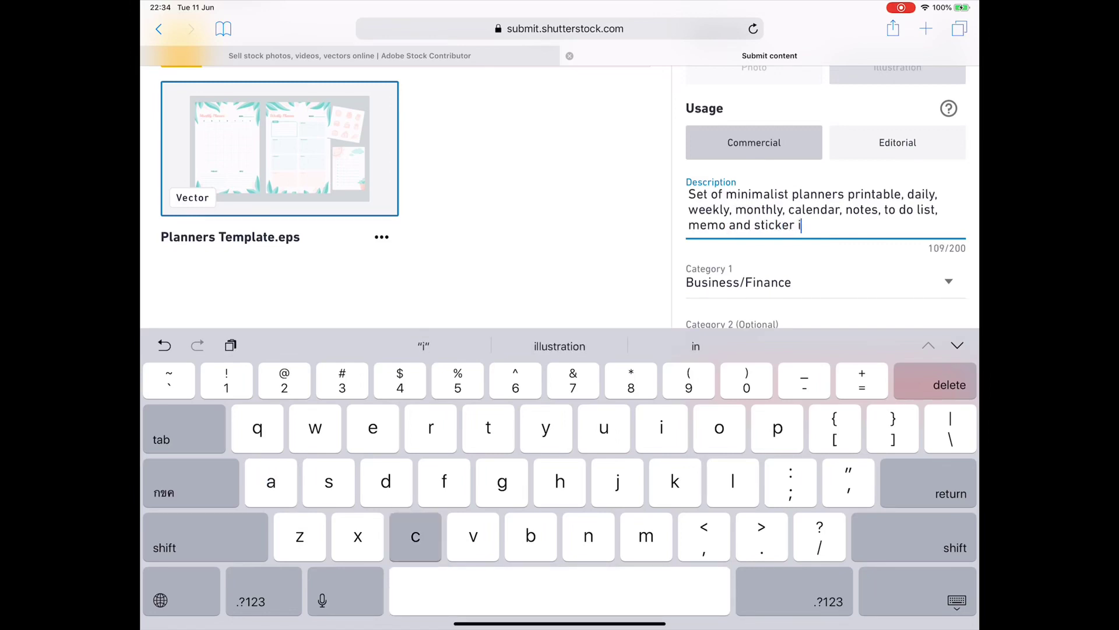
pyautogui.write('cons ')
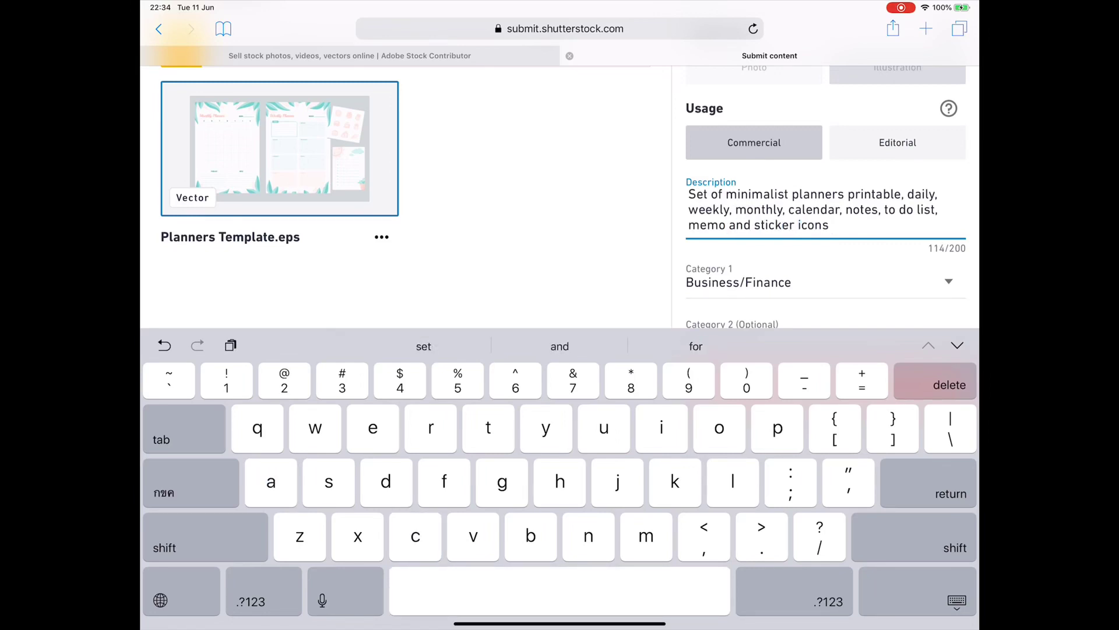
pyautogui.write('set')
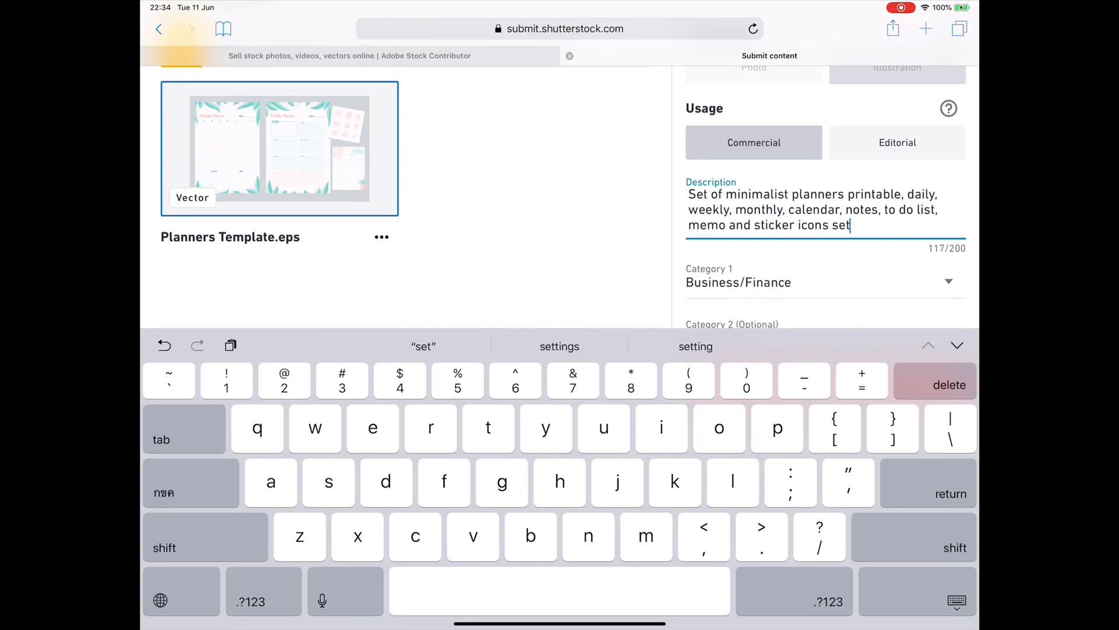
pyautogui.press('BackSpace')
pyautogui.press('BackSpace')
pyautogui.press('BackSpace')
pyautogui.write('template ')
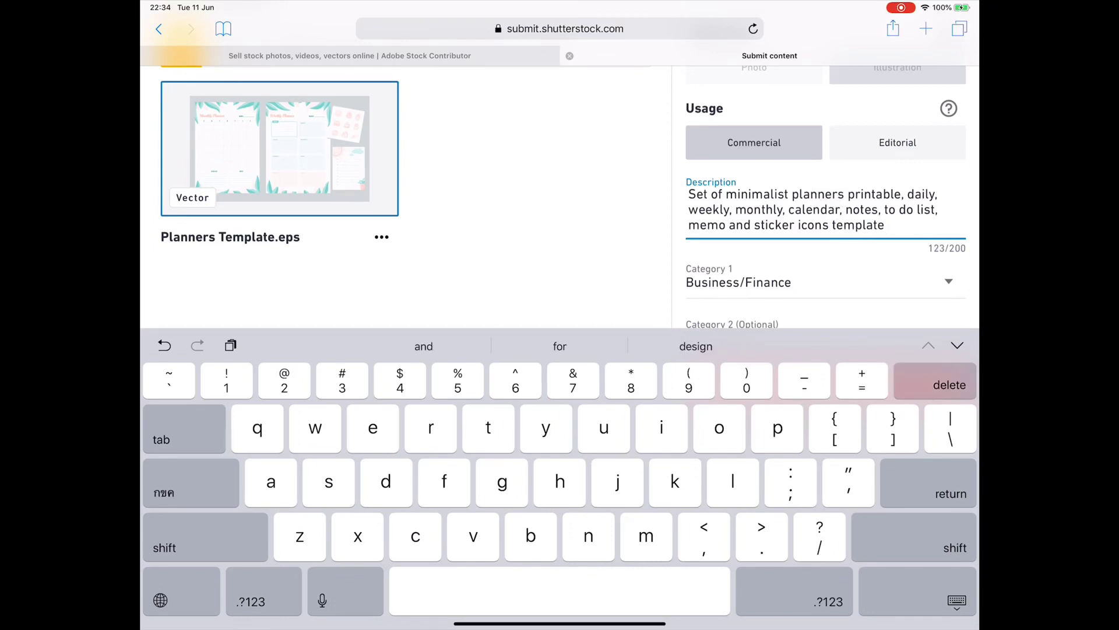
pyautogui.write('. Design with')
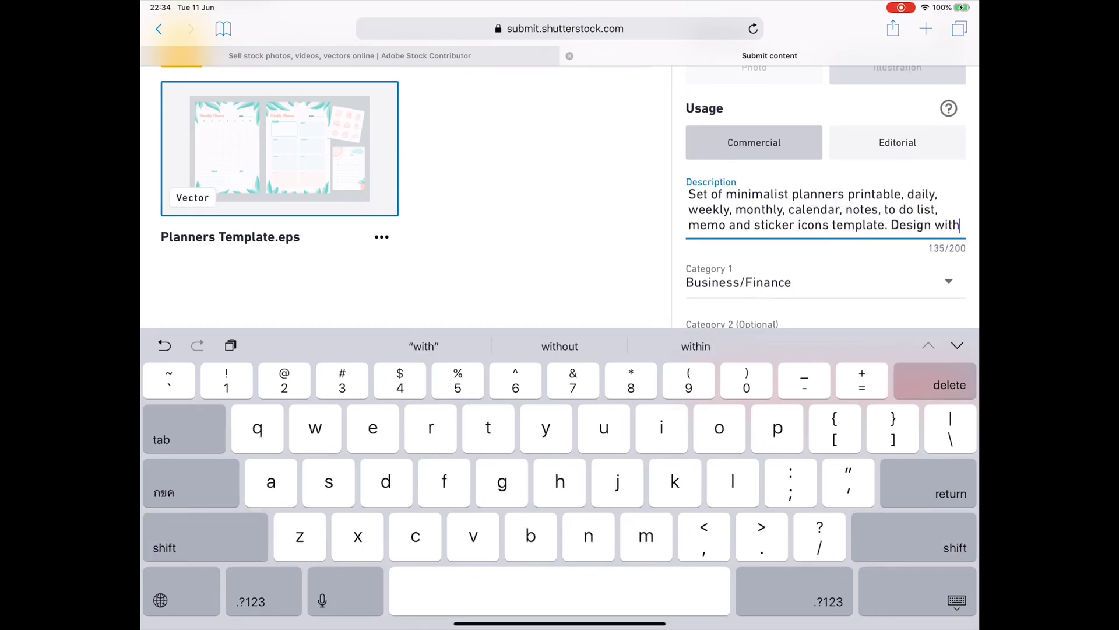
pyautogui.write(' green and ')
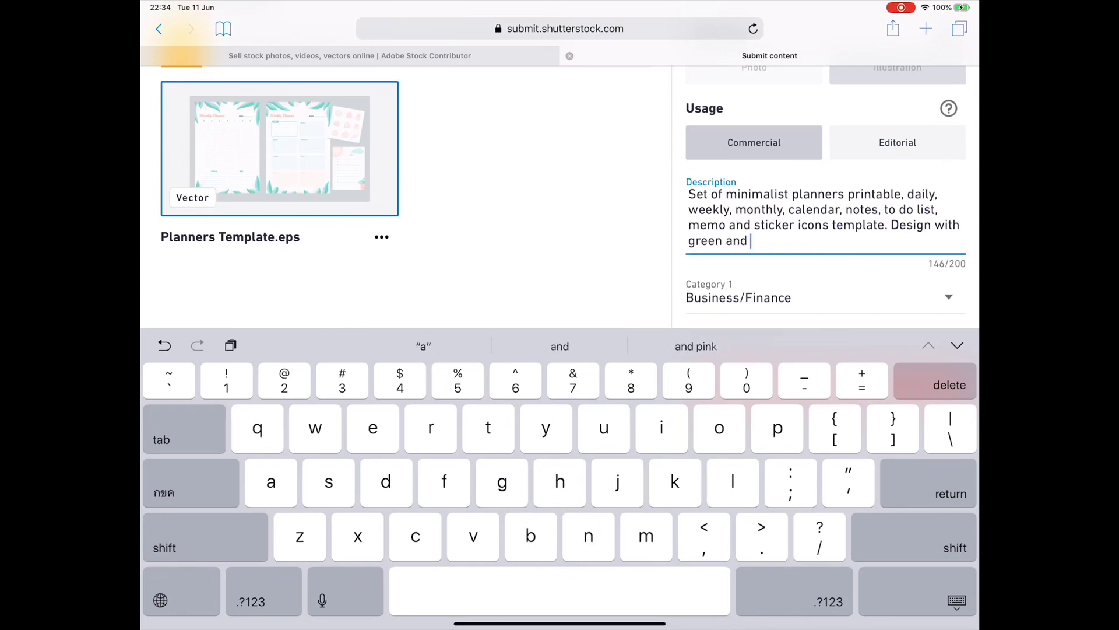
pyautogui.write('pink leaves ')
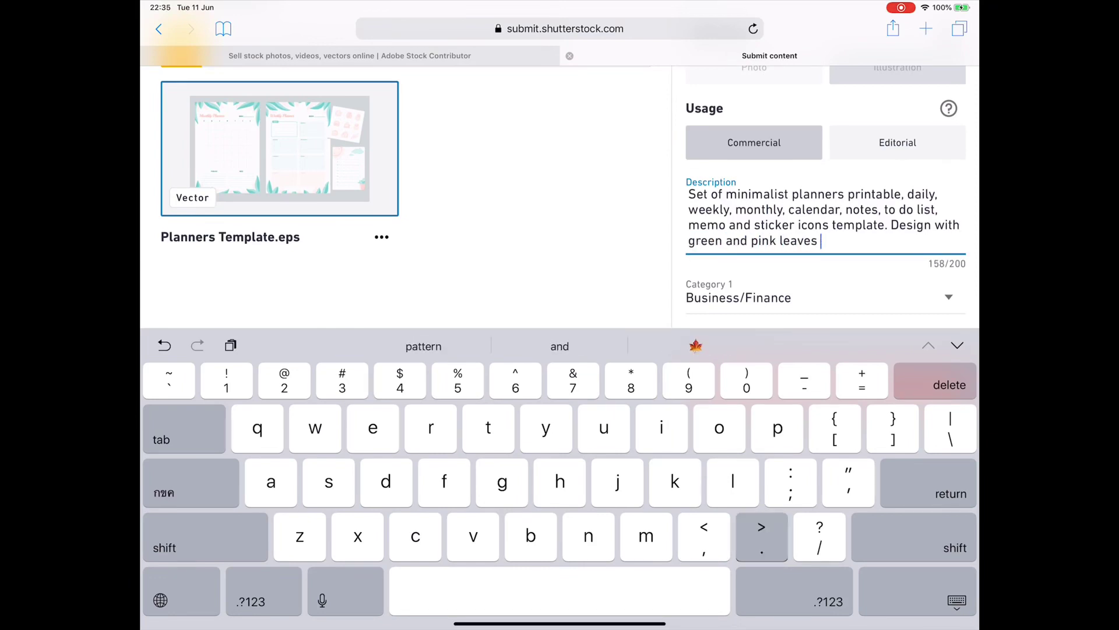
pyautogui.write('.')
pyautogui.click(825, 602)
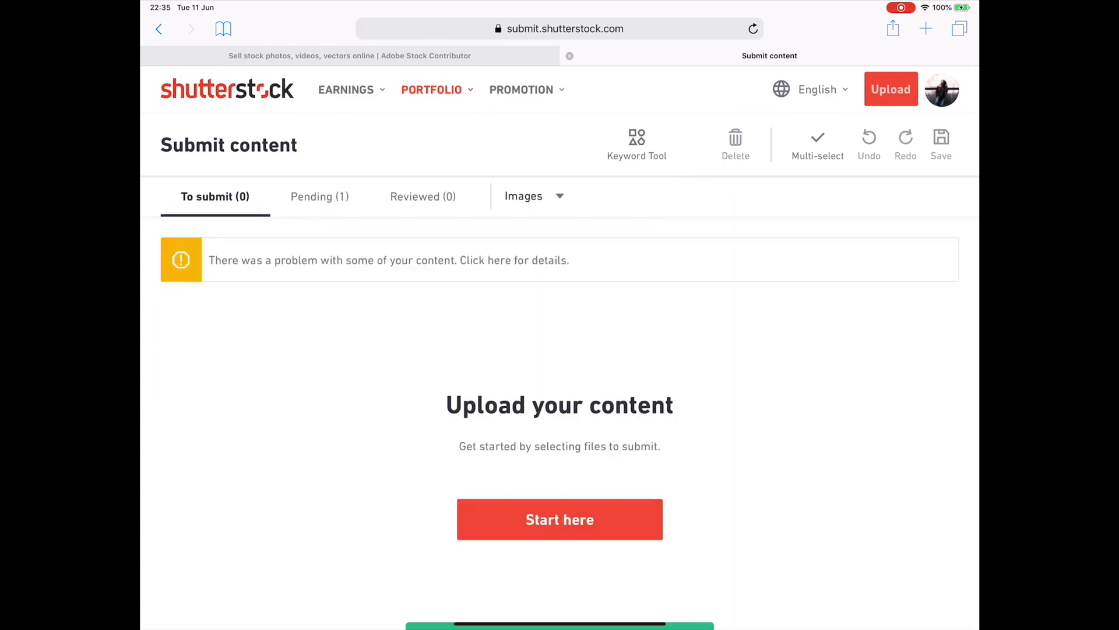
# - Open the Pending tab to check the submitted Planners Template.eps
pyautogui.click(320, 197)
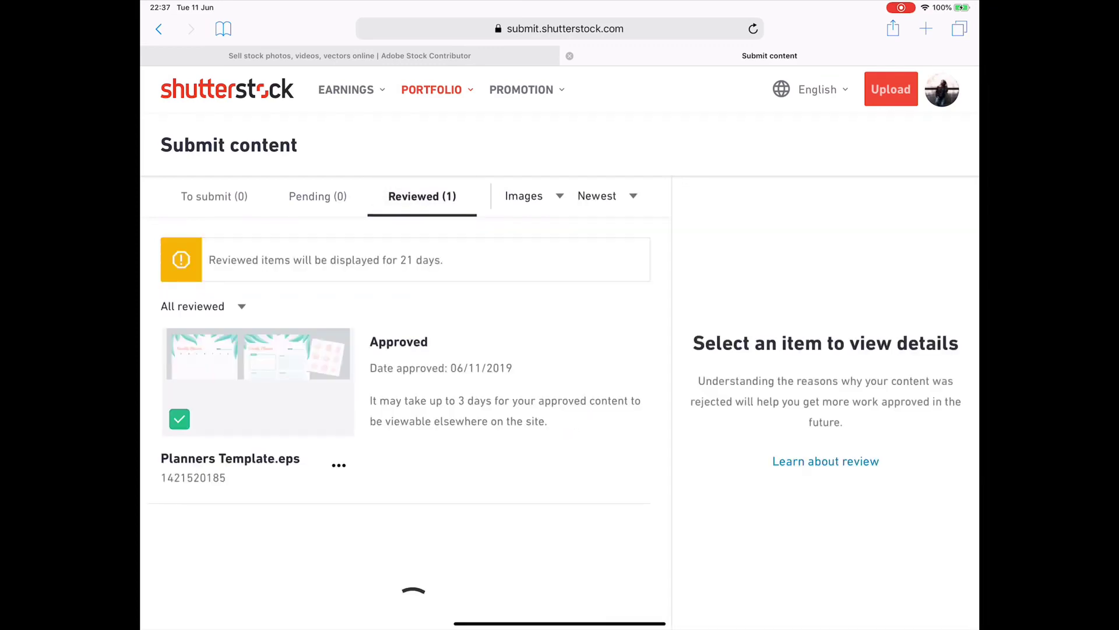
# - Show details of the approved Planners Template.eps, submitted and reviewed on 06/11/2019
pyautogui.click(258, 382)
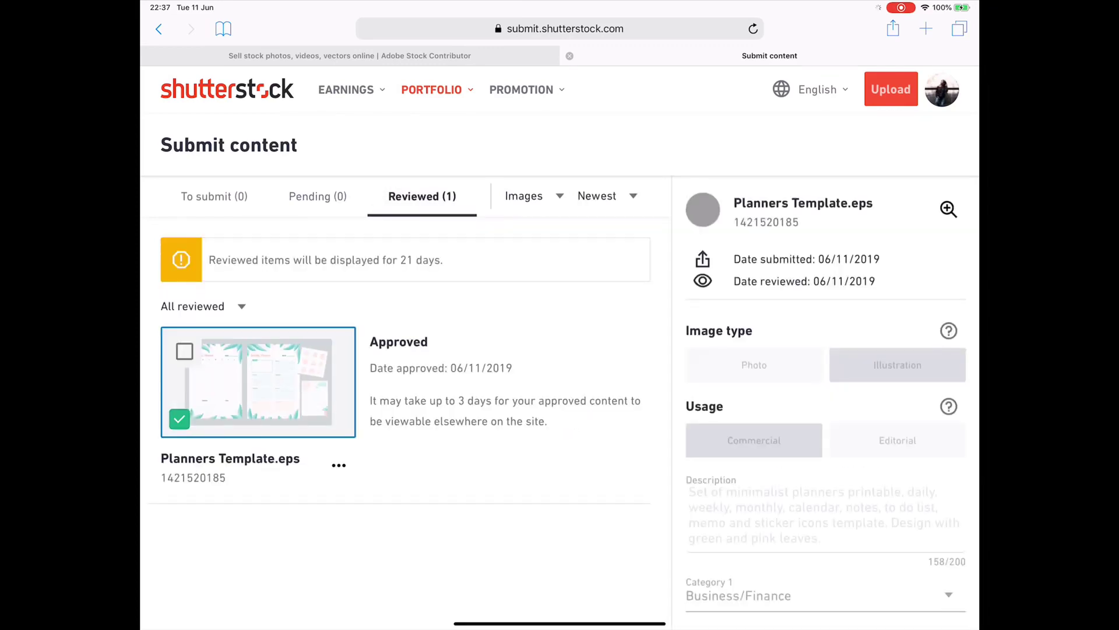